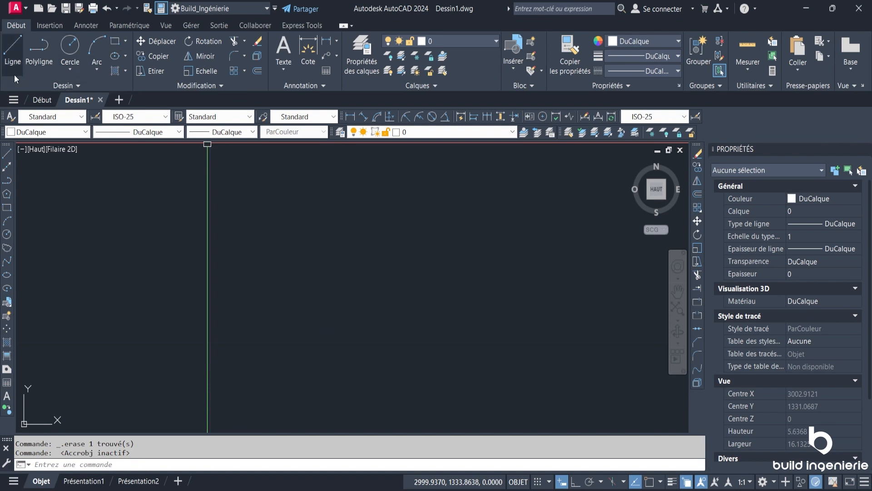
Start the Line command and switch dynamic input off and on again
left_click(9, 49)
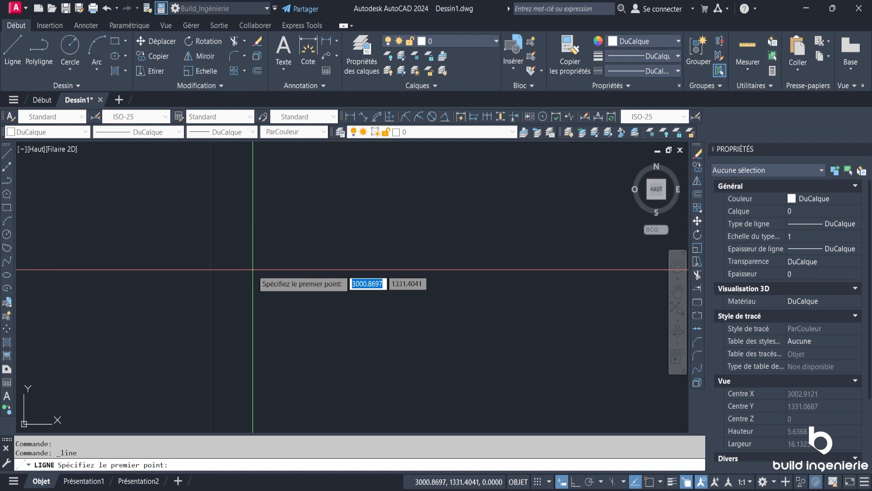
key("Escape")
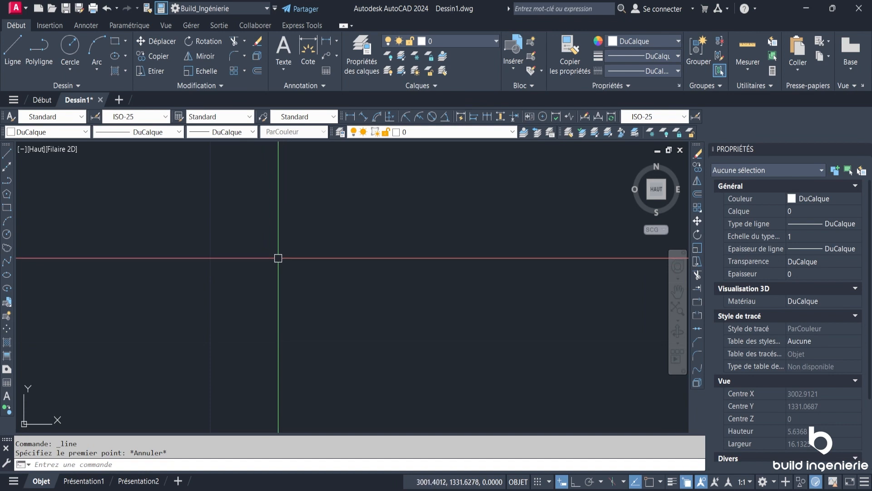
left_click(10, 52)
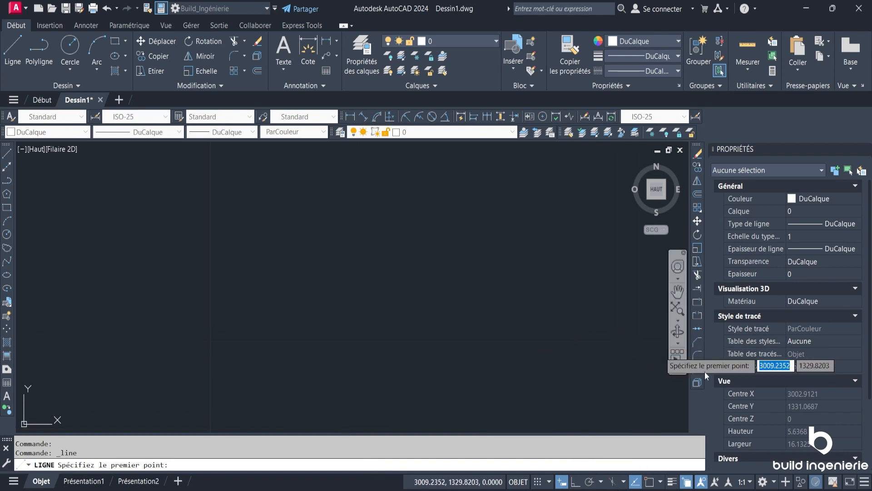
left_click(865, 481)
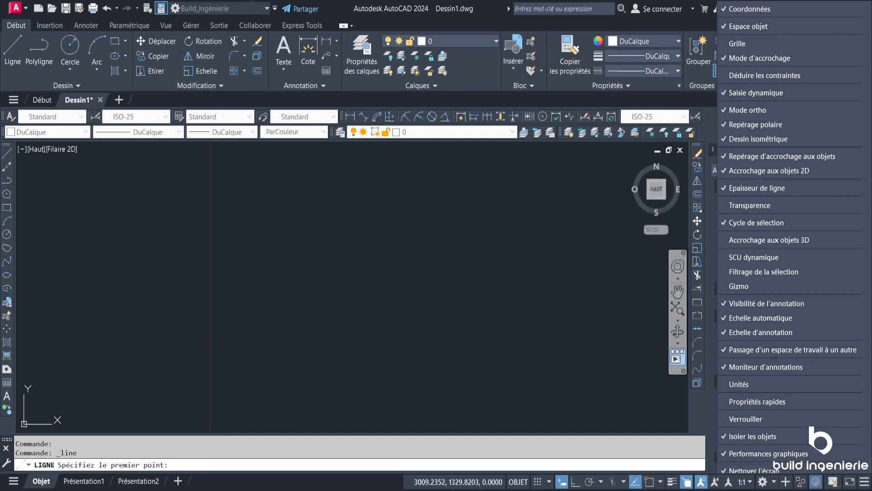
left_click(568, 484)
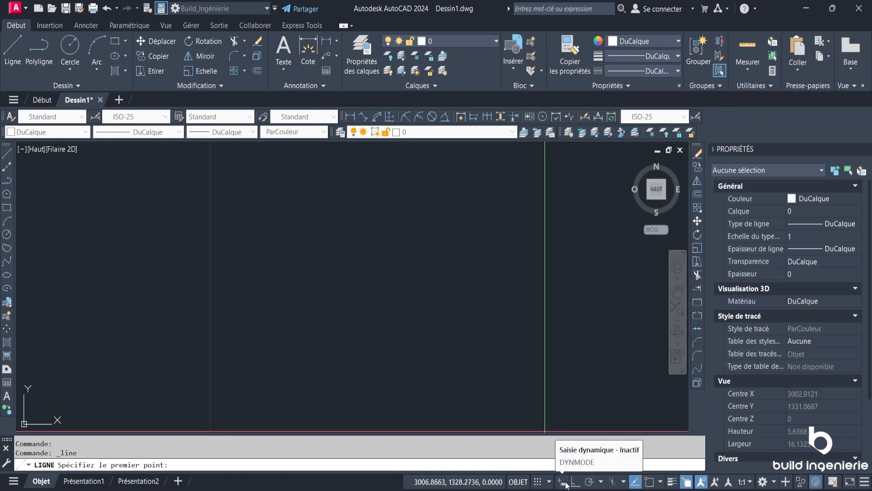
left_click(564, 483)
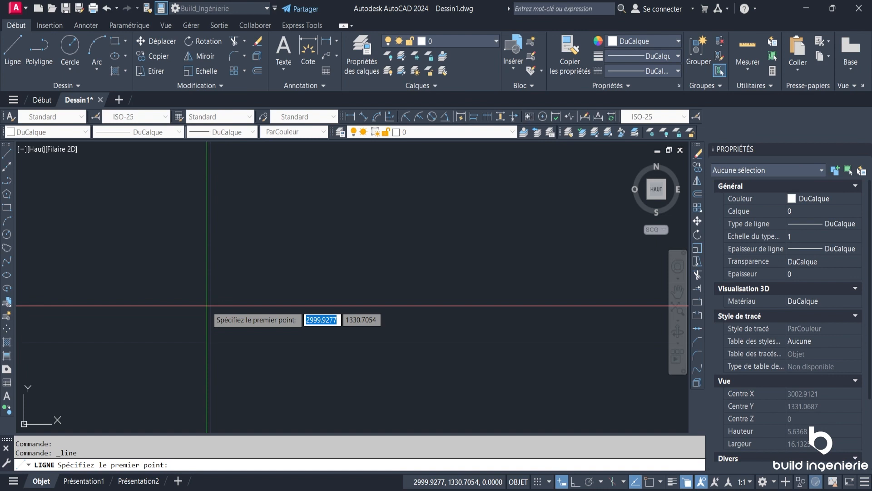
Draw two connected line segments: one about 3.45 units rising at 30°, the other about 3.88 units descending at 15°
left_click(171, 317)
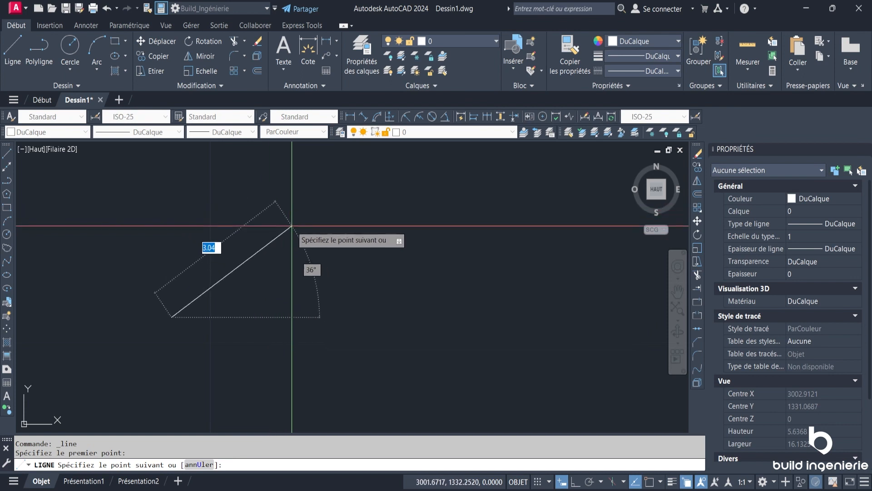
left_click(317, 228)
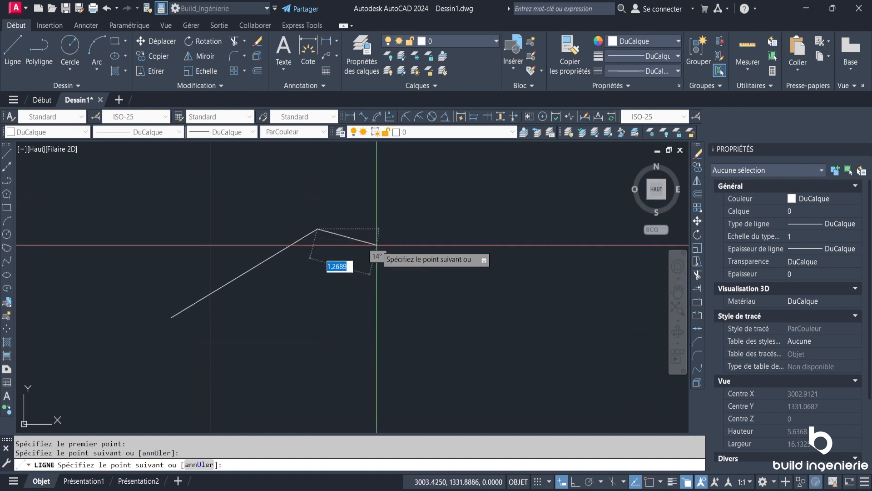
middle_click_drag(405, 194, 385, 255)
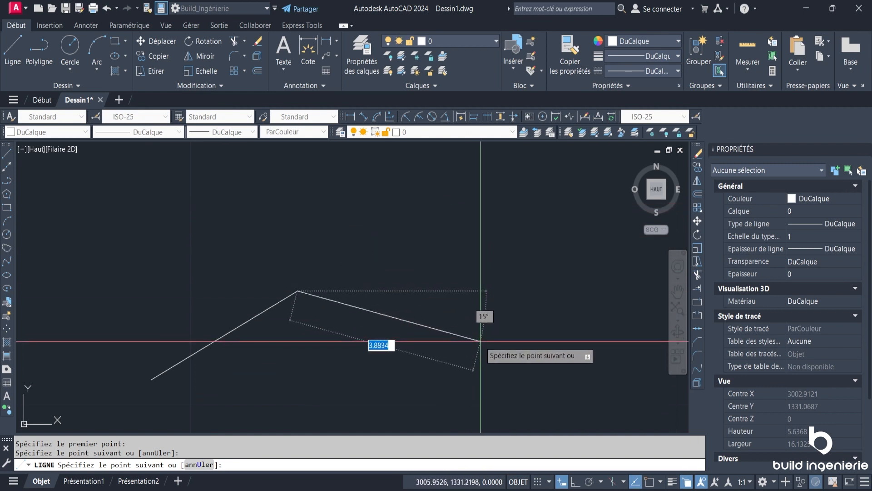
left_click(480, 341)
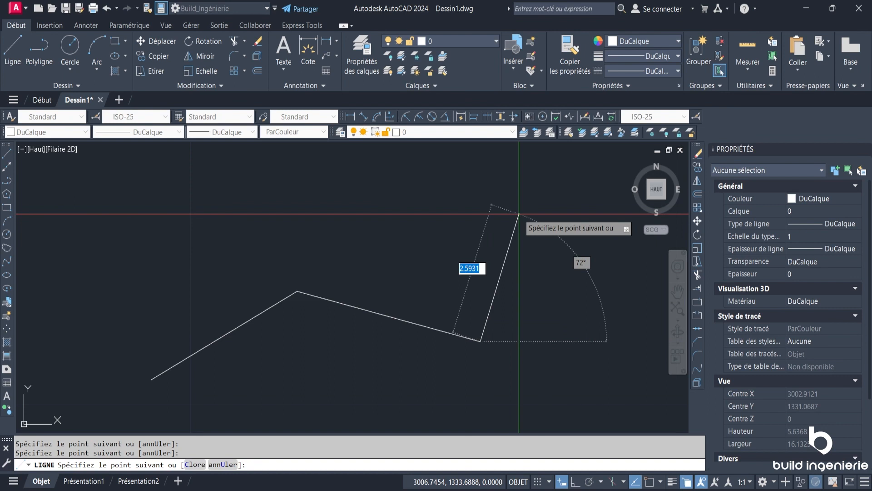
key("Return")
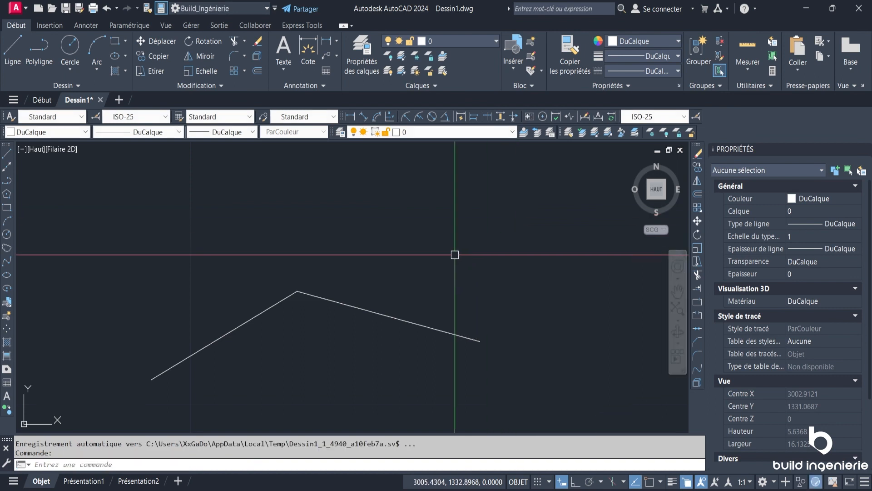
Erase the second, descending line segment
scroll(455, 255, "down", 2)
left_click(409, 295)
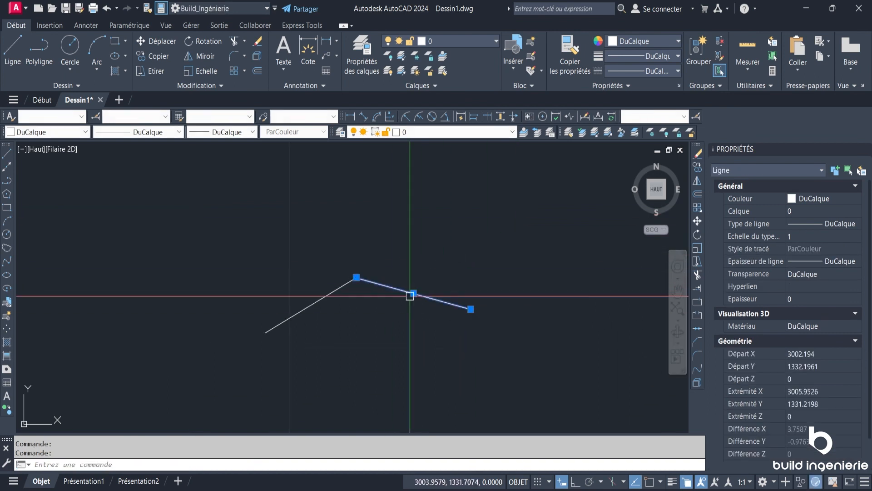
left_click(258, 41)
scroll(268, 316, "up", 1)
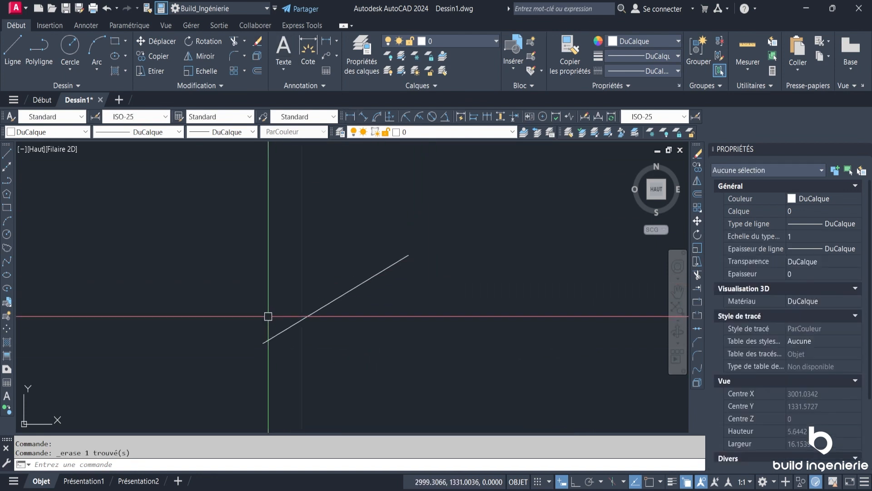
Select the remaining line and review its general and geometry properties
scroll(322, 299, "up", 2)
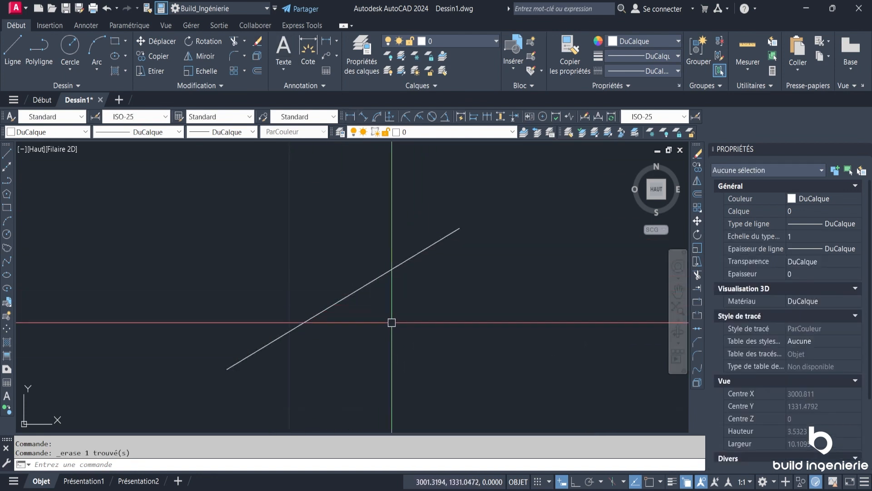
left_click(443, 326)
left_click(320, 245)
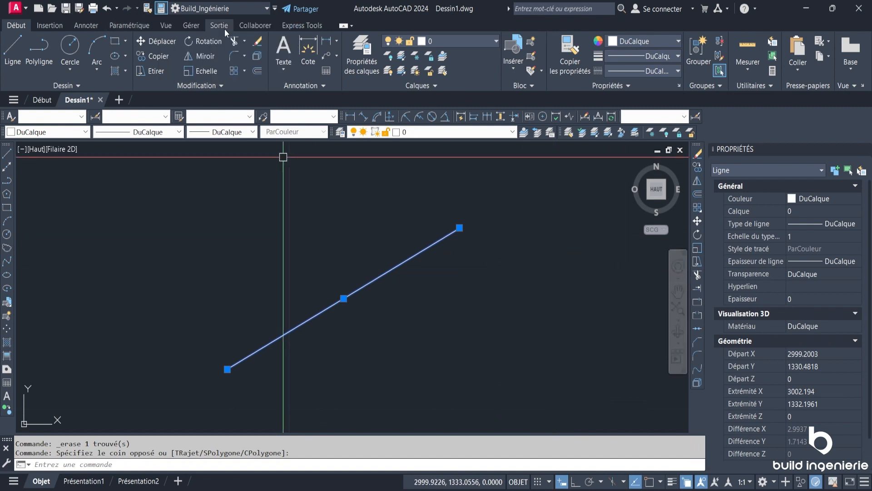
left_click(274, 8)
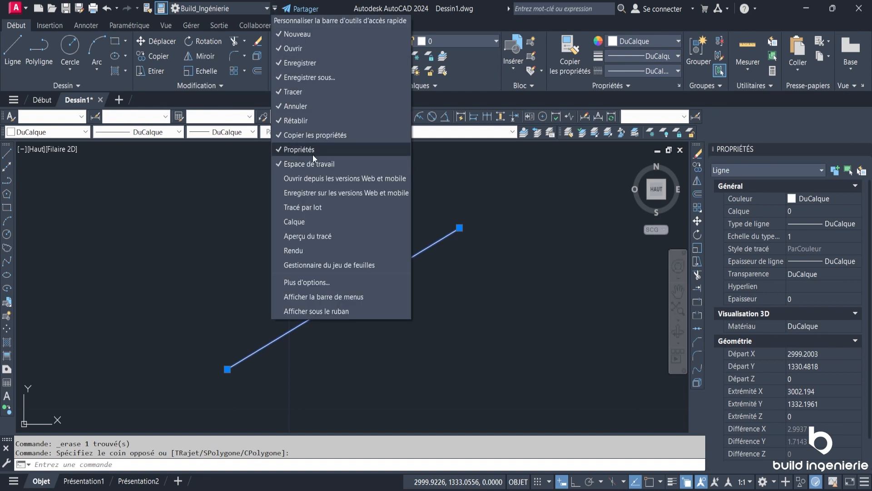
left_click(541, 307)
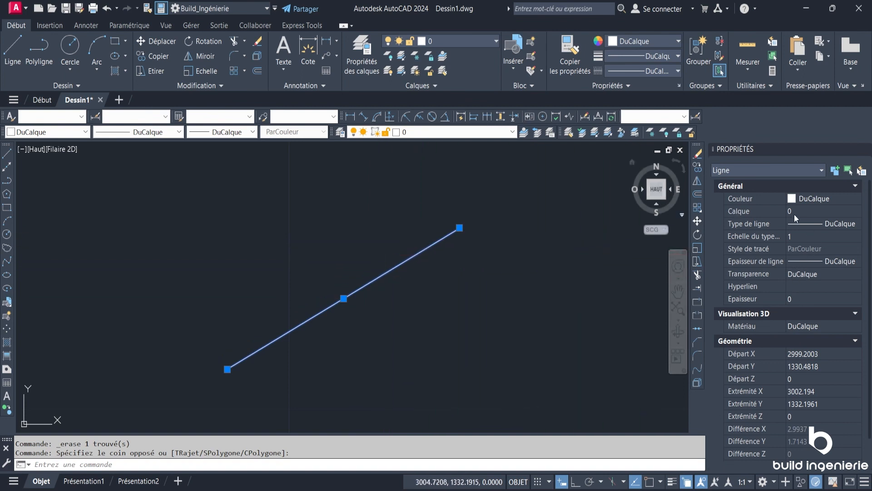
scroll(813, 349, "down", 1)
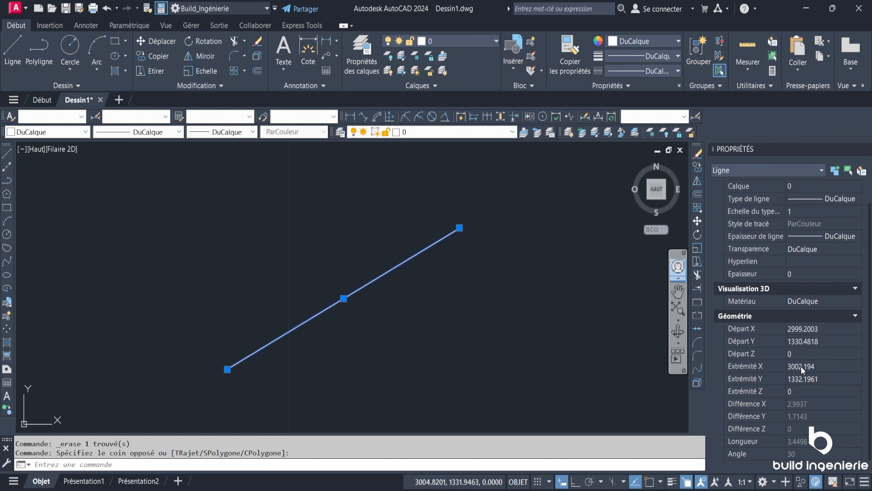
scroll(800, 366, "up", 1)
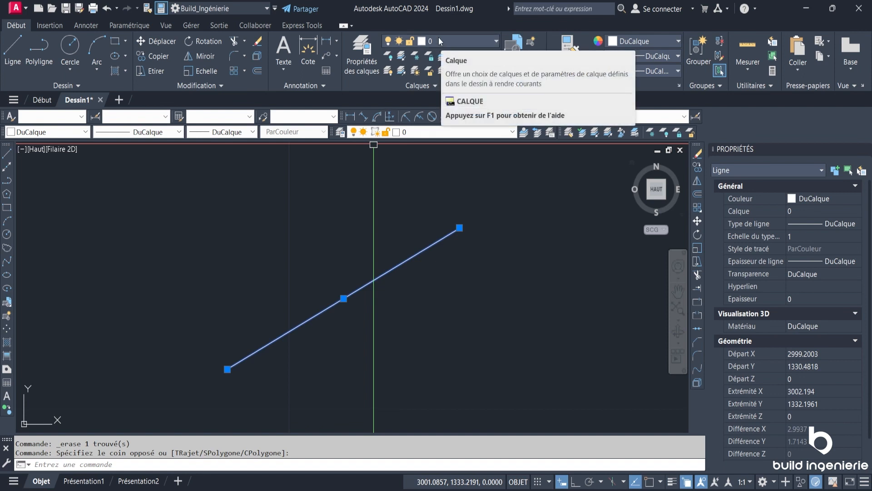
Examine layer 0's settings in the layer properties manager, reselect the line, and close the manager
left_click(361, 54)
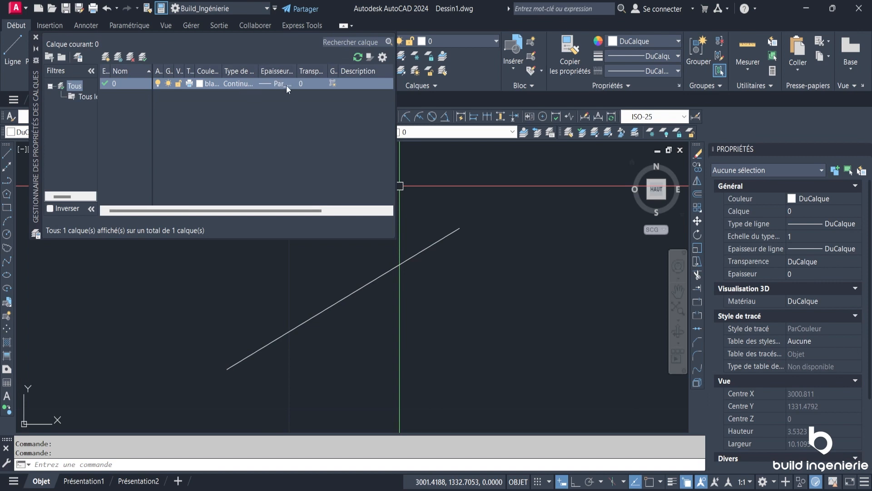
left_click(445, 239)
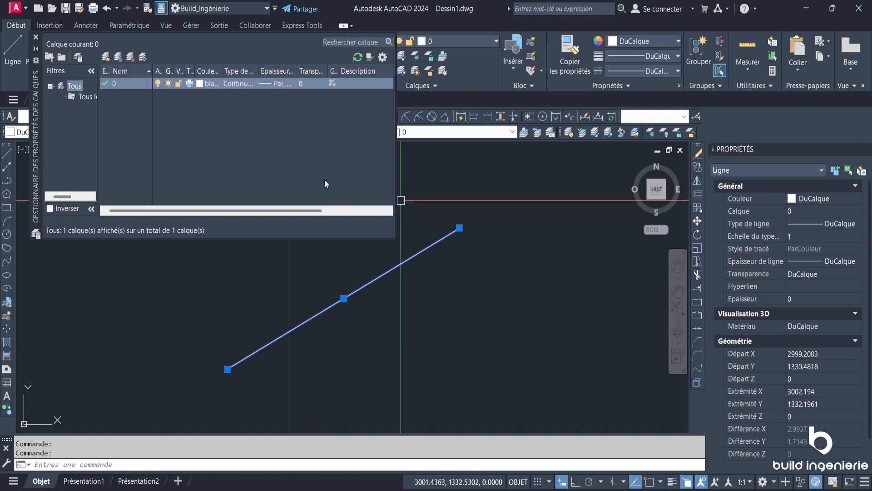
left_click(35, 40)
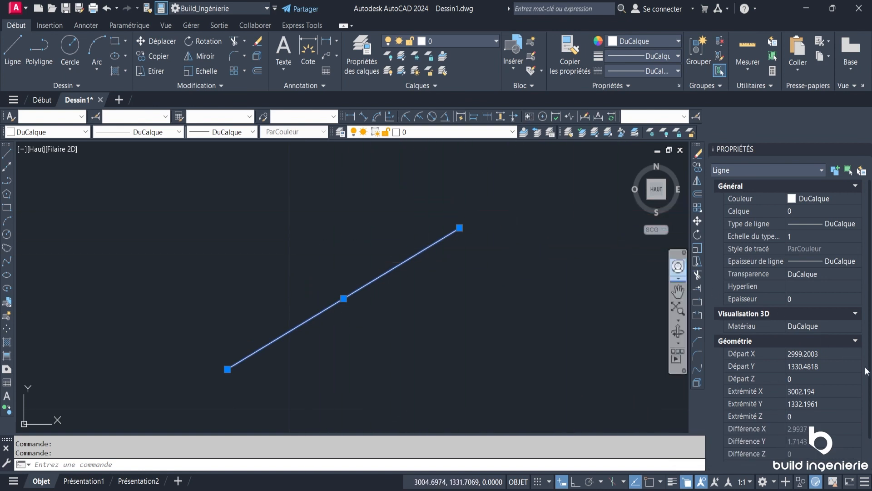
Set the selected line's start X coordinate to 4000
left_click(823, 354)
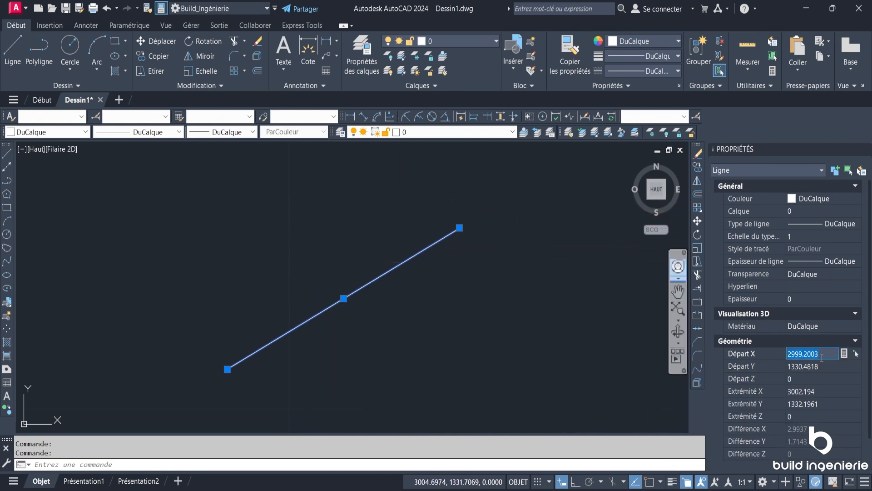
type("4000")
key("Tab")
scroll(403, 331, "down", 20)
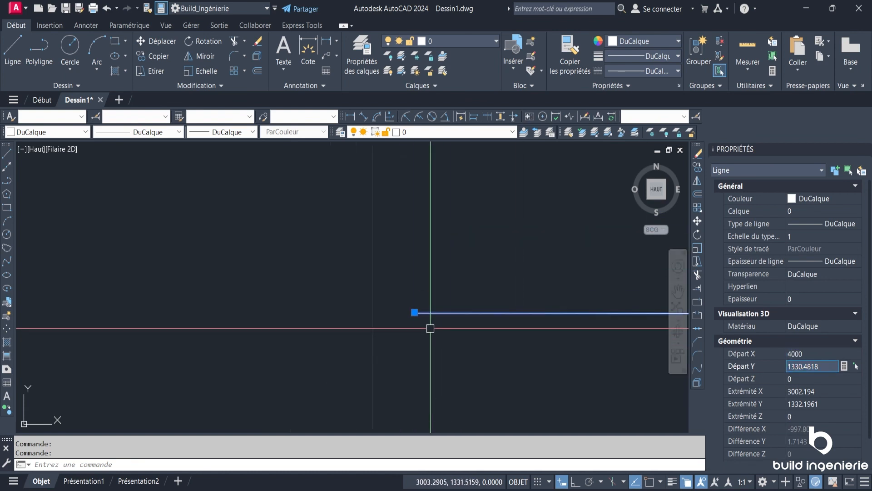
scroll(404, 308, "up", 5)
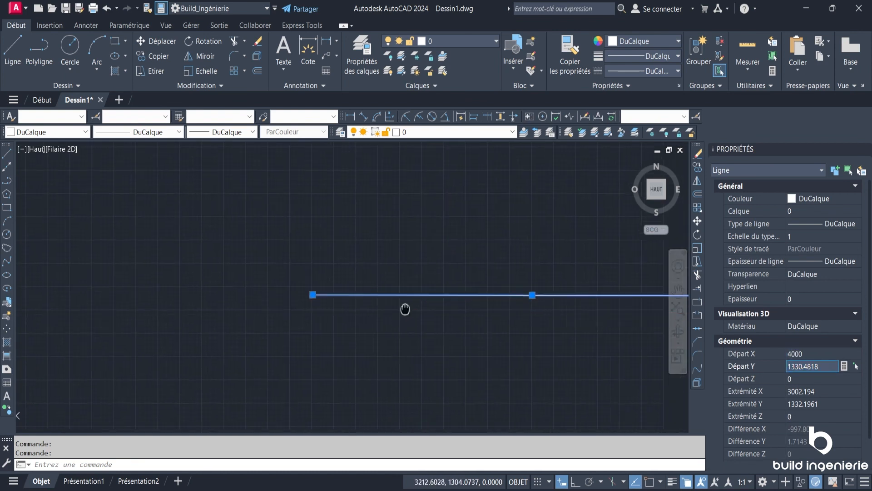
Set the selected line's start Y coordinate to 4000
double_click(828, 366)
type("4000")
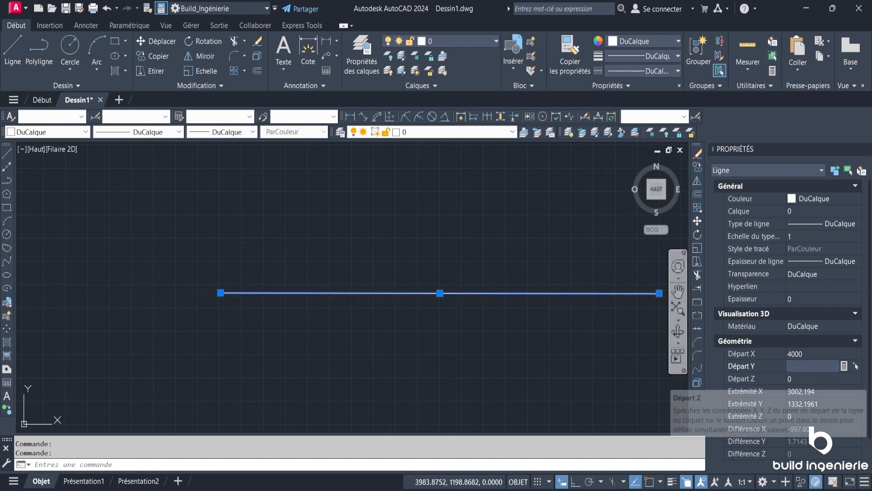
left_click(735, 380)
scroll(561, 391, "down", 4)
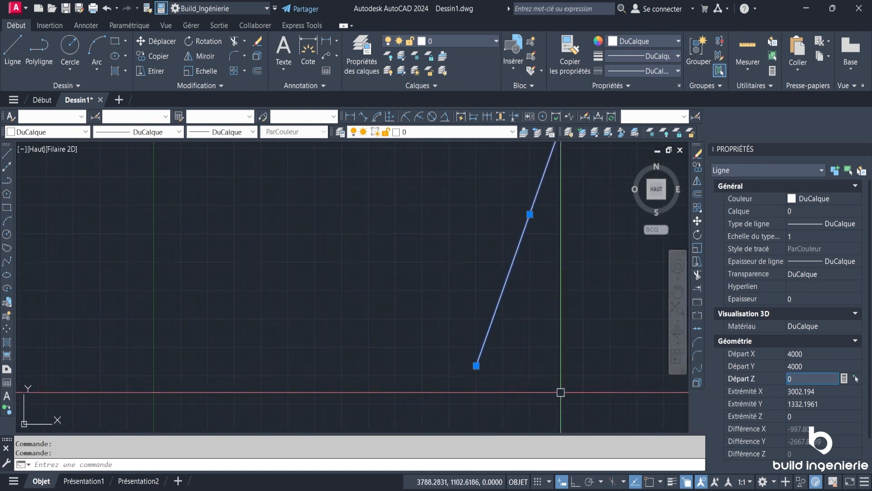
scroll(387, 358, "up", 3)
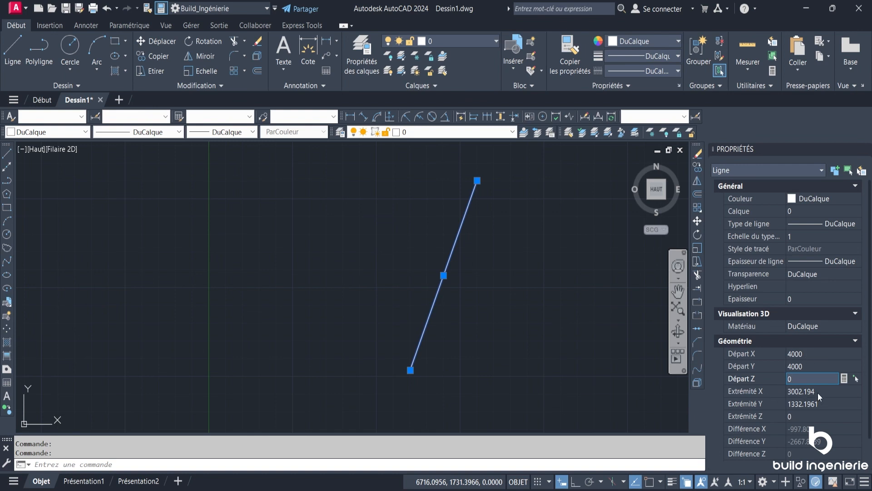
Delete the edited line from the drawing
key("Escape")
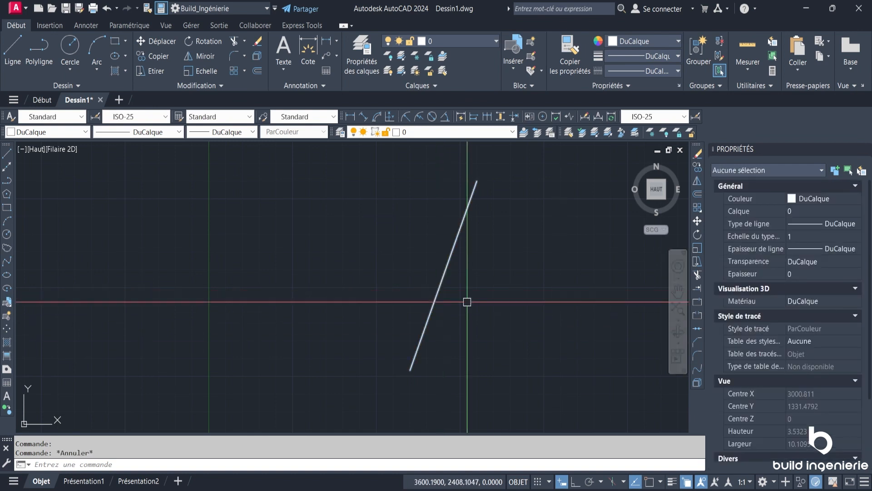
left_click(386, 227)
key("Delete")
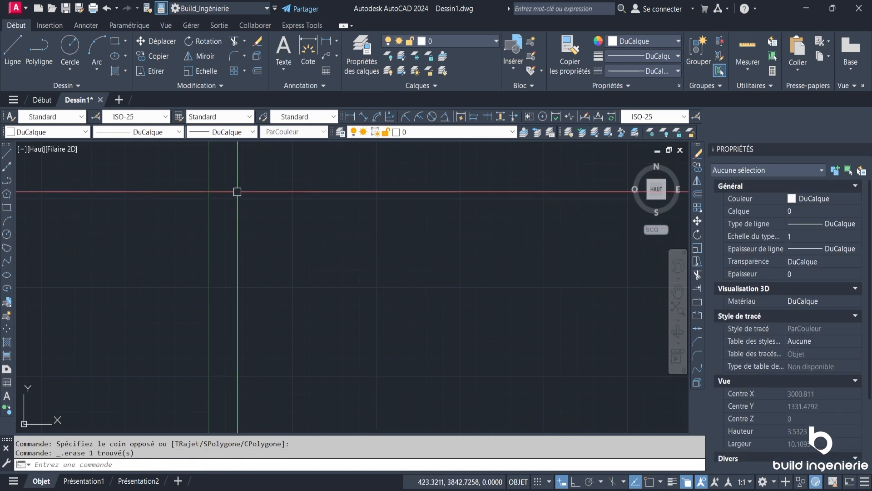
Draw a line from the coordinates 1000,1000 to a second point offset from it by 1000 in X and 1000 in Y
left_click(20, 58)
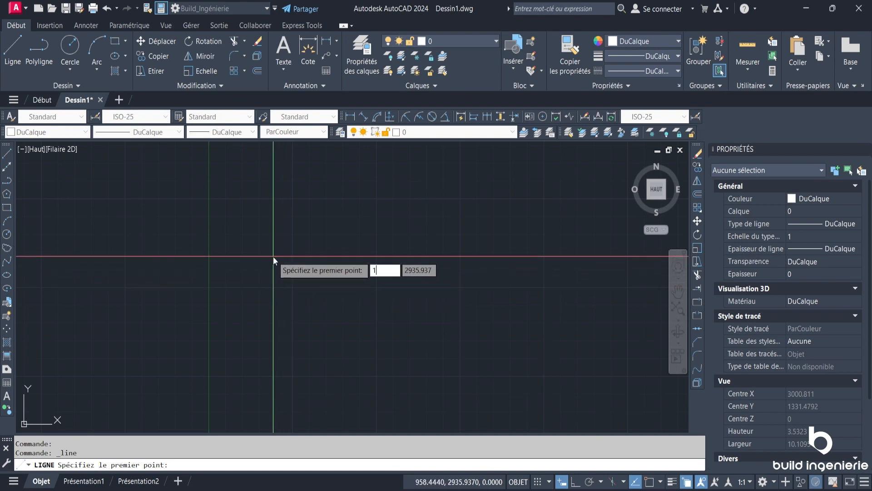
type("1000")
key("Tab")
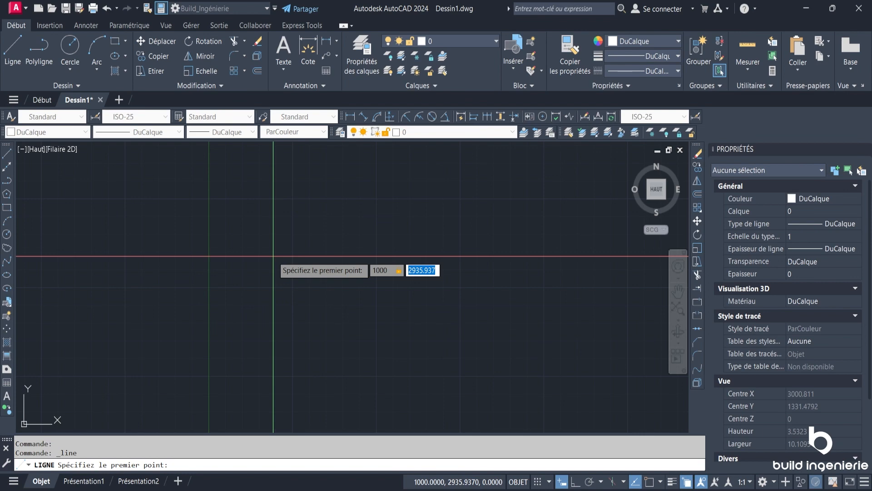
type("1000")
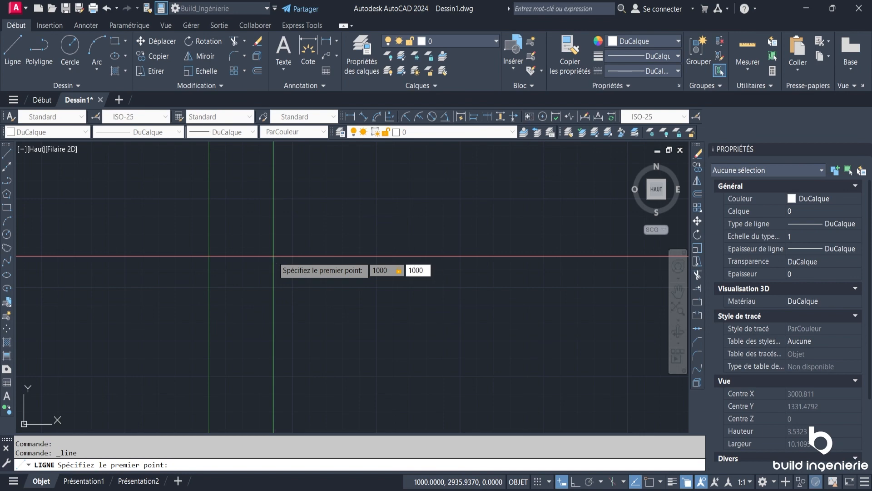
key("Return")
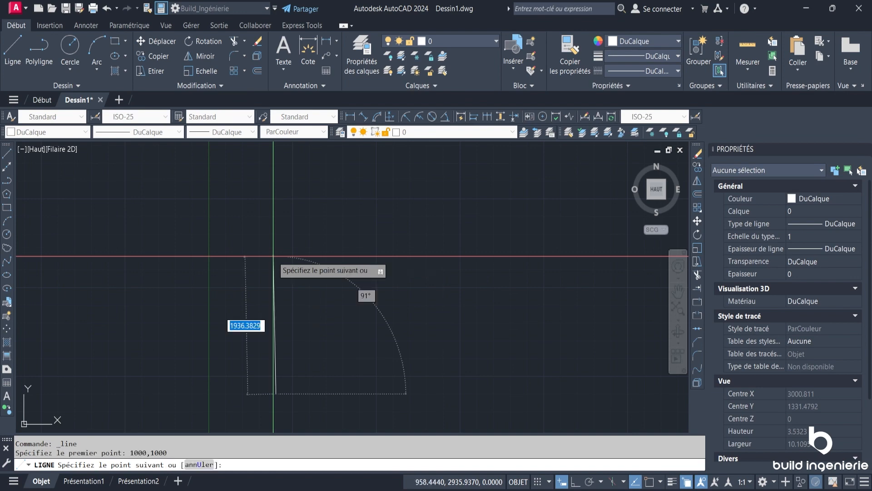
middle_click_drag(312, 317, 351, 227)
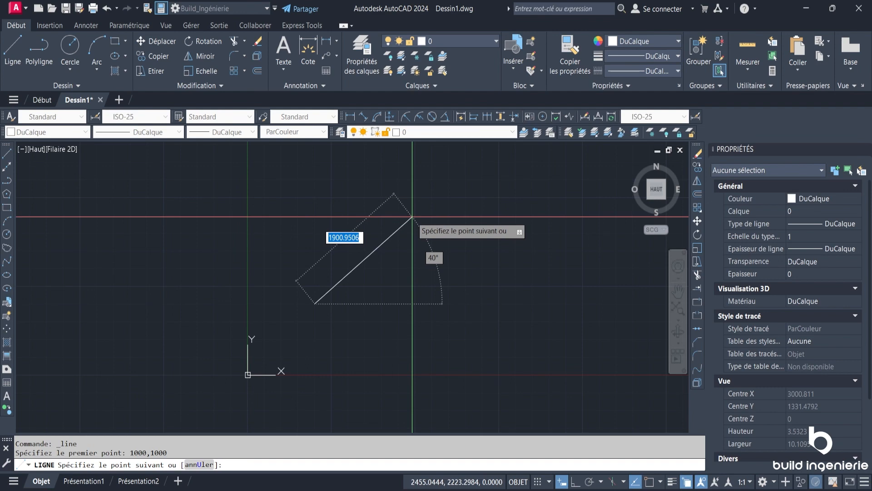
type("1000")
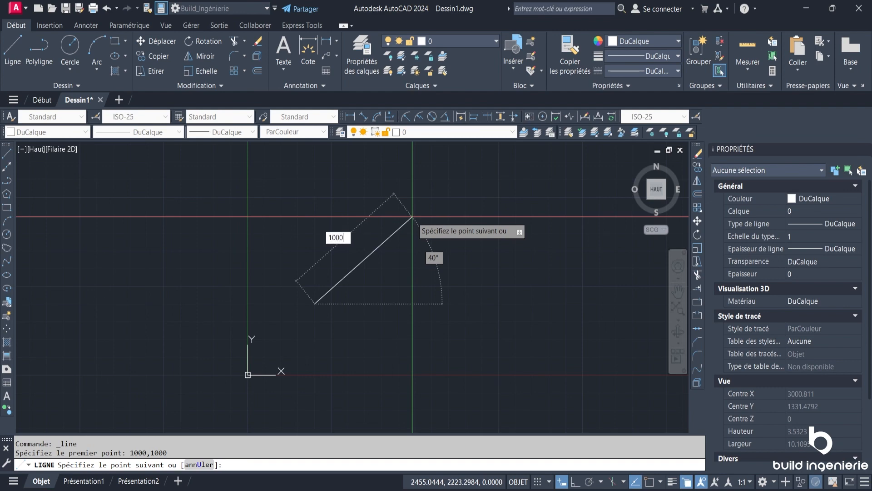
type(",")
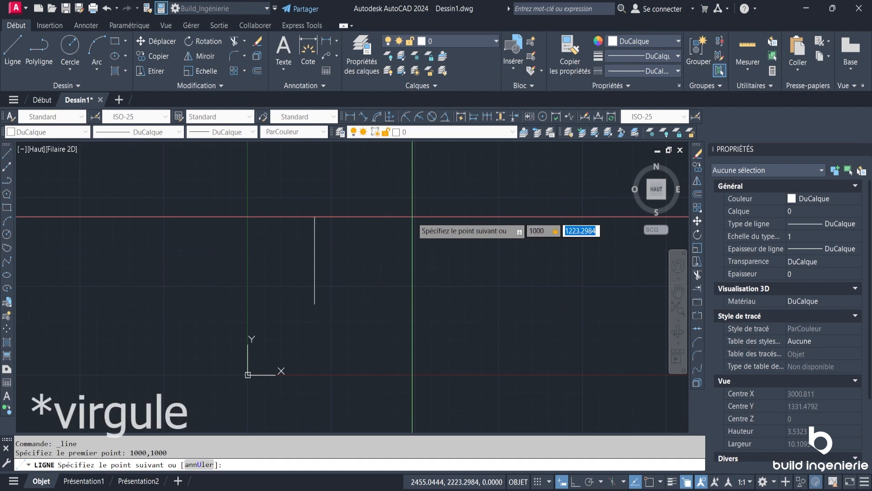
type("1000")
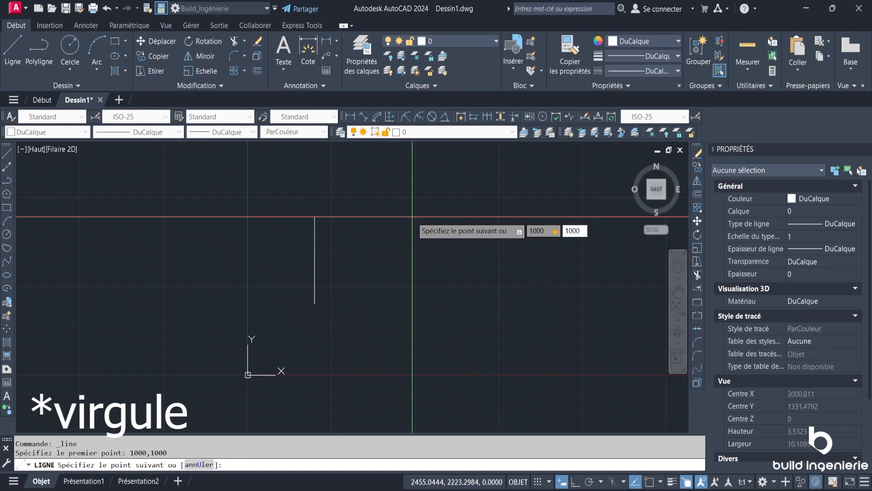
key("Return")
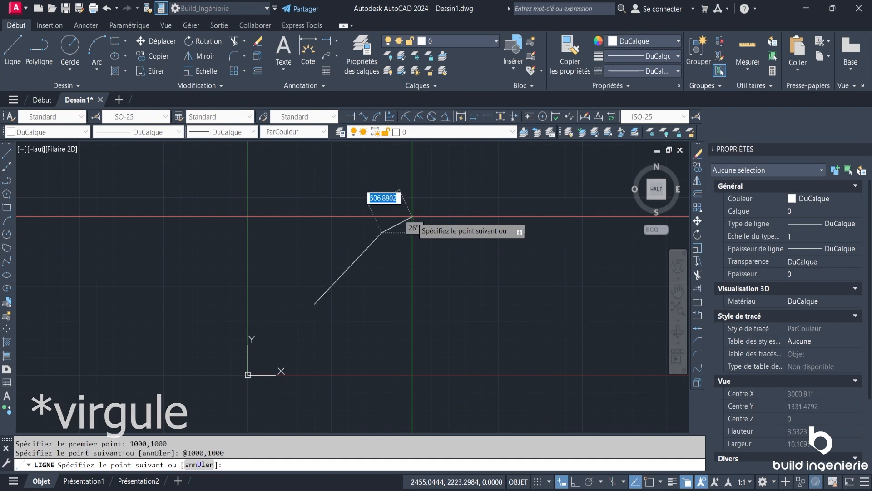
key("Escape")
Select the diagonal line, check its start and end coordinates in its geometry properties, and deselect it
left_click(384, 266)
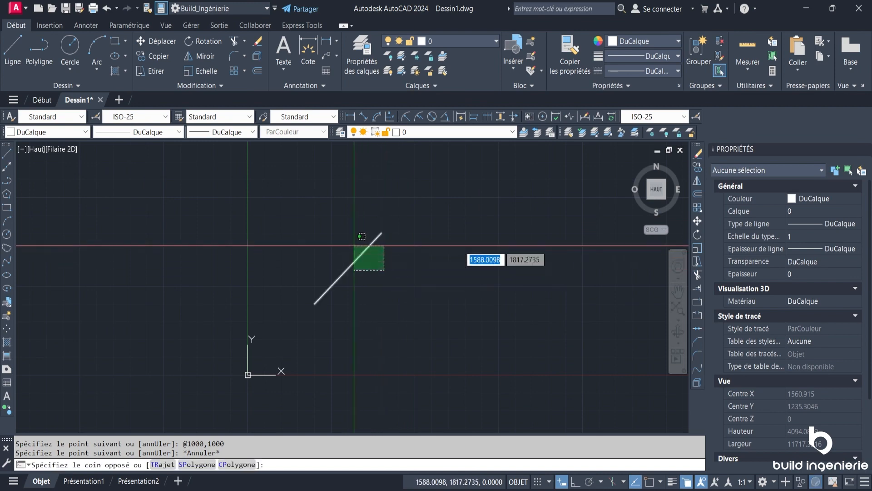
left_click(353, 248)
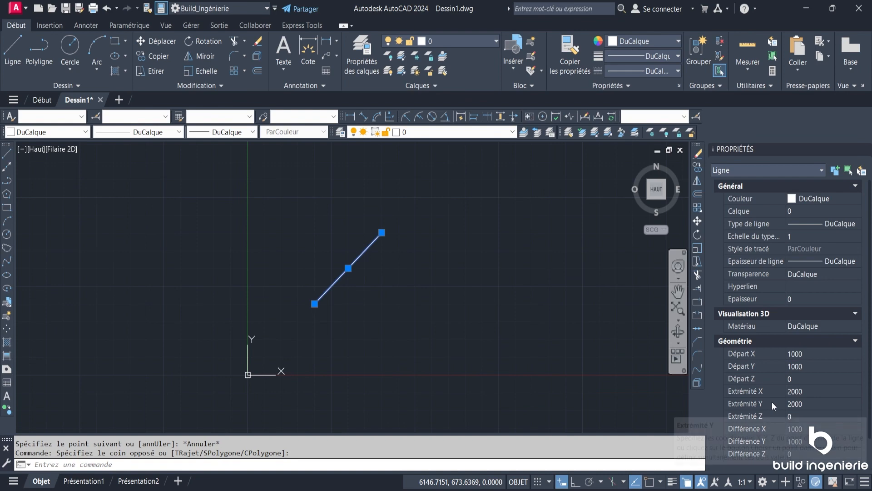
middle_click_drag(394, 280, 367, 287)
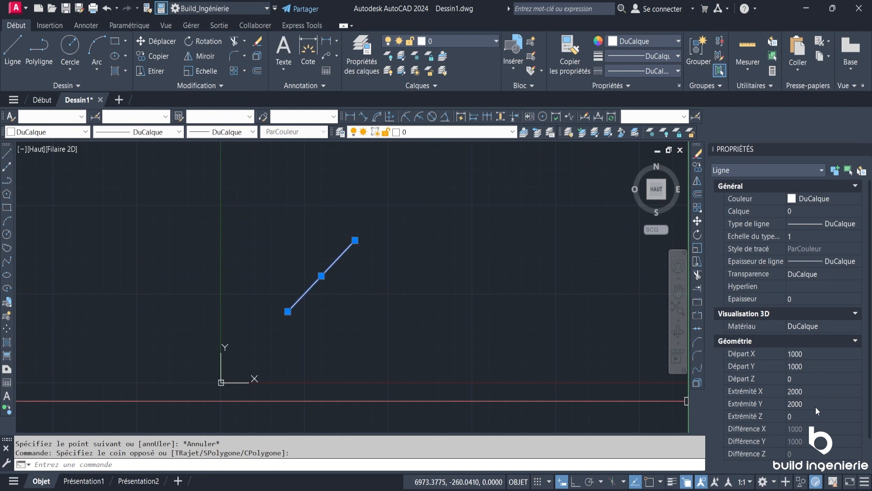
key("Escape")
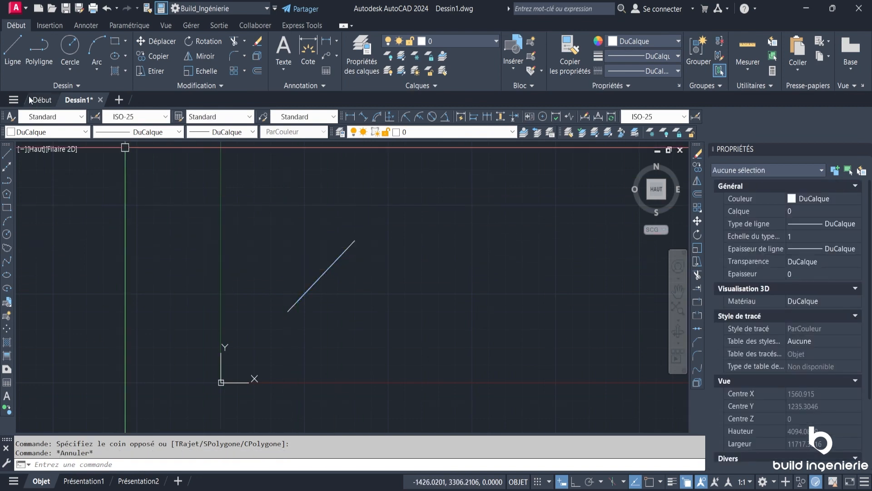
Place a point object at the coordinates 3000,3000
left_click(64, 83)
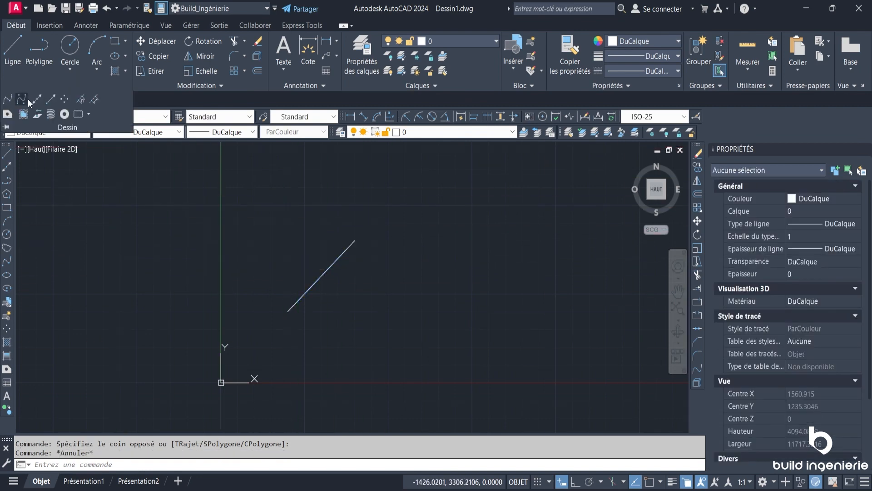
left_click(62, 99)
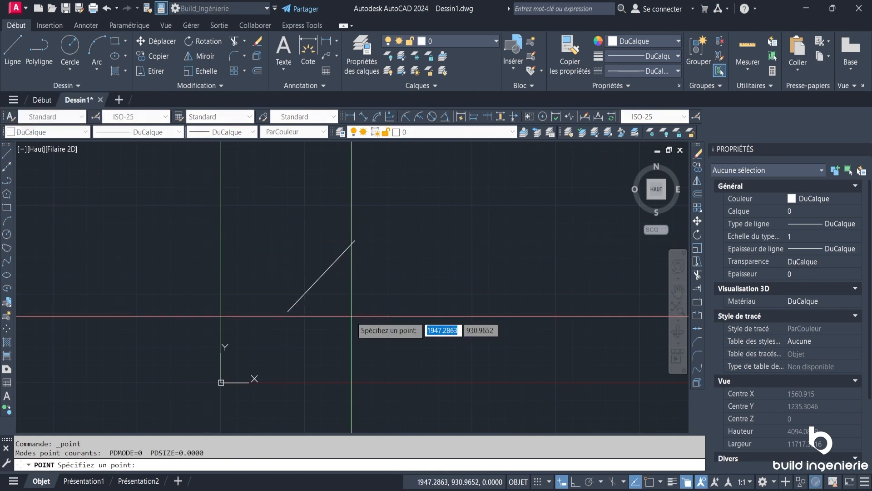
type("3000")
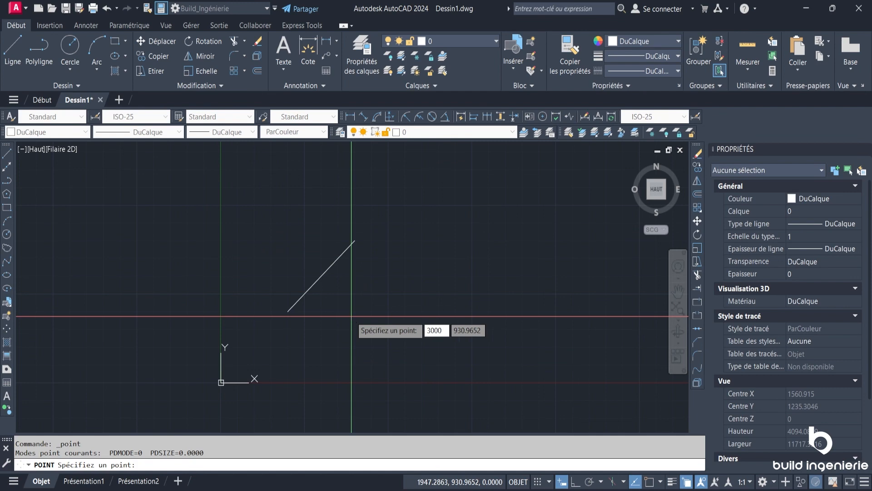
key("Tab")
type("1000")
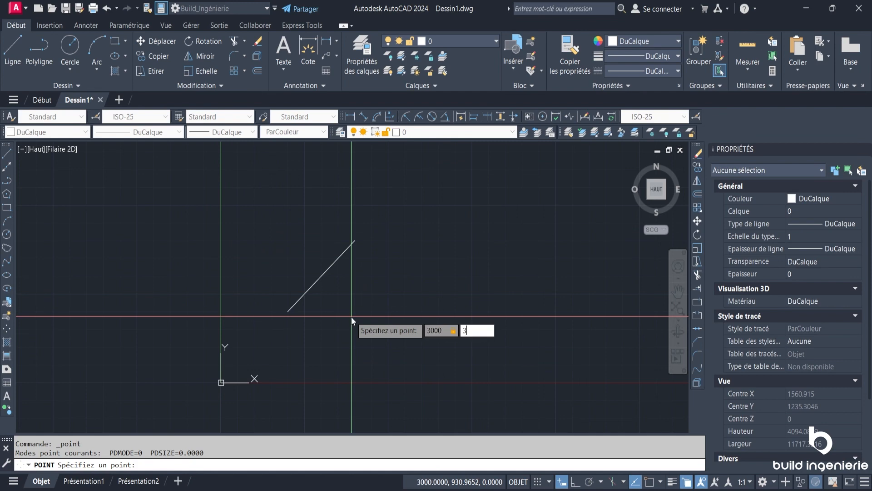
key("Return")
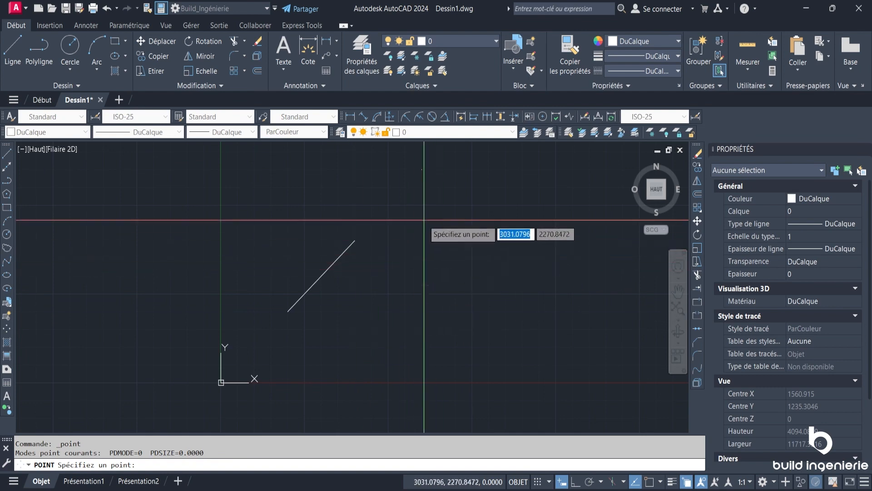
Place a second point object at the coordinates 3000,4000 and end the Point command
mouse_move(423, 198)
middle_mouse_down()
mouse_move(432, 225)
mouse_move(421, 202)
mouse_move(436, 203)
mouse_move(415, 200)
mouse_move(452, 239)
mouse_move(427, 248)
middle_mouse_up()
scroll(474, 227, "up", 2)
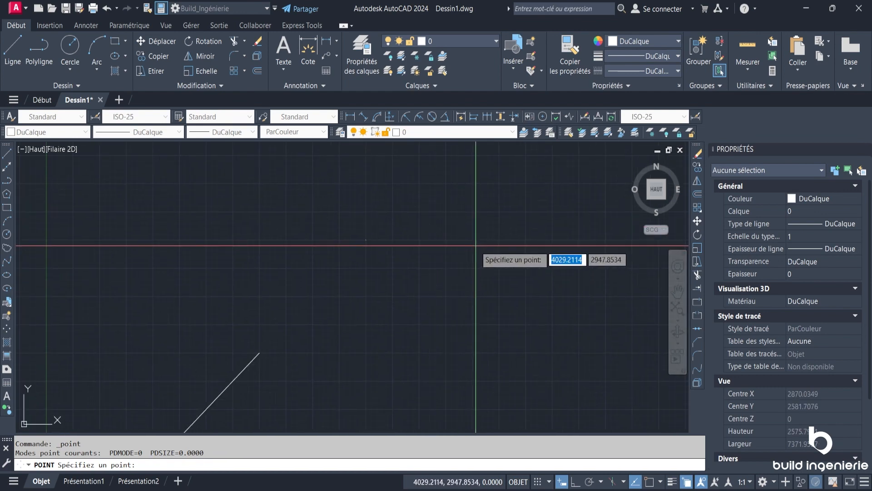
type("3000")
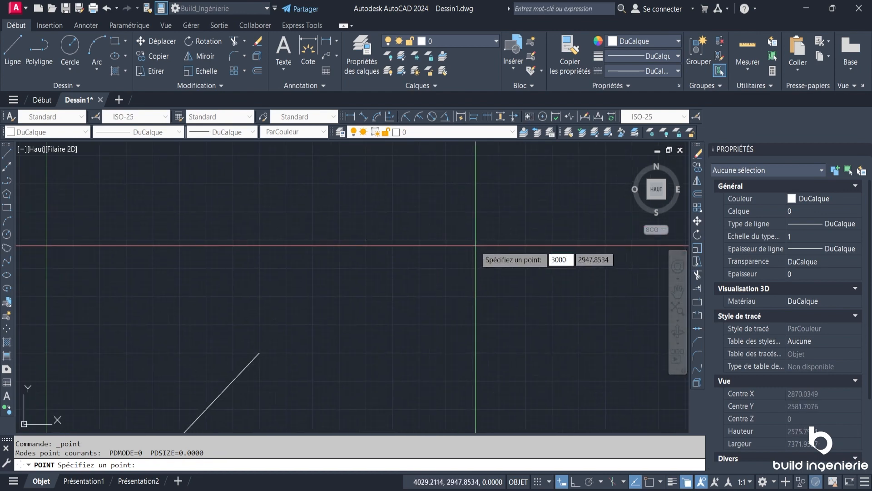
key("Tab")
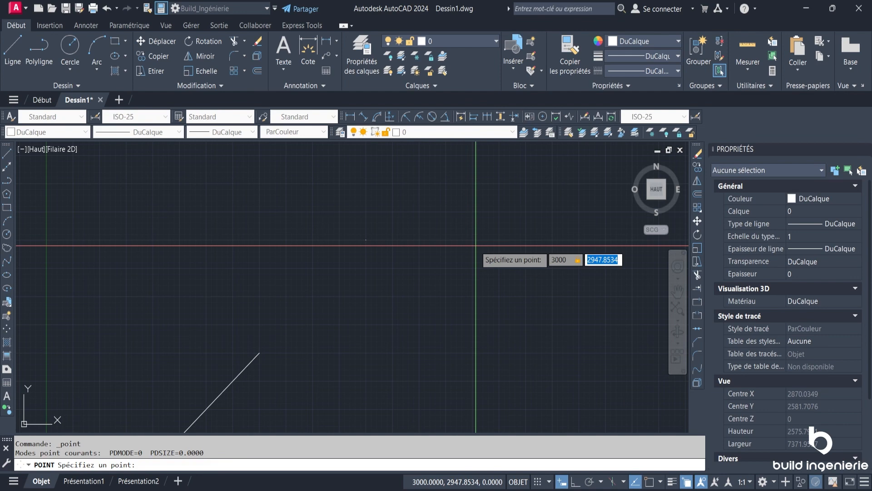
type("4000")
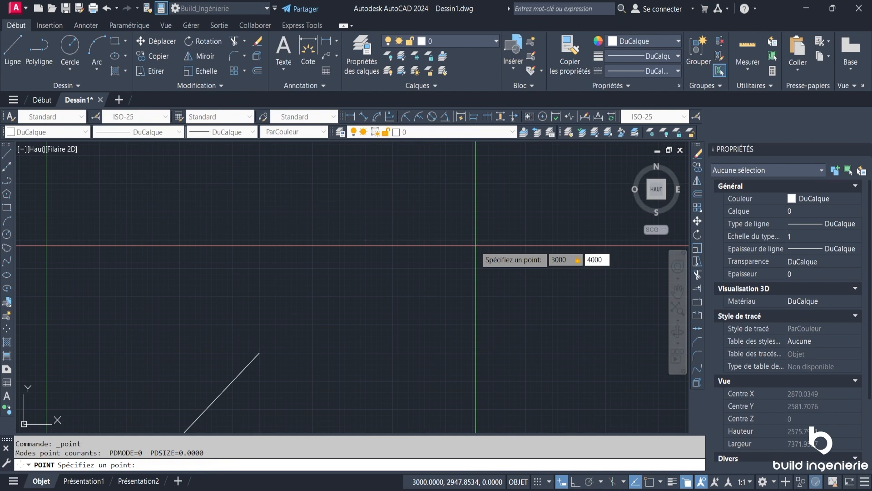
key("Return")
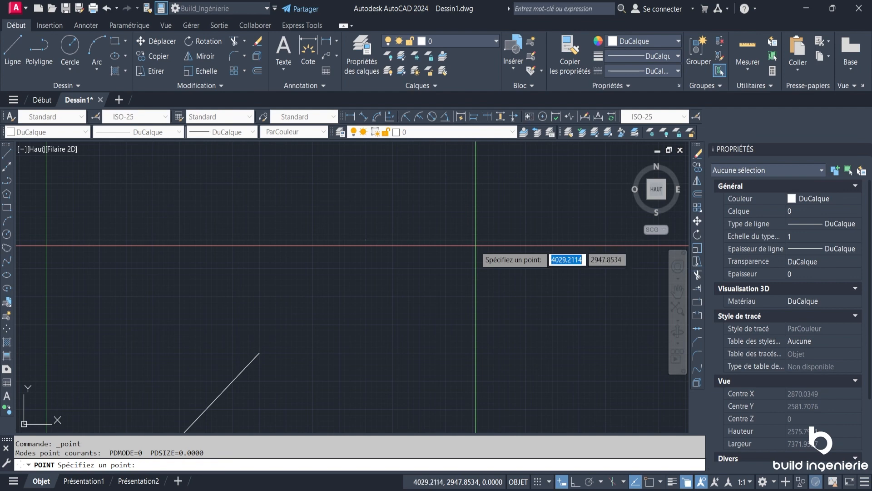
scroll(475, 245, "down", 3)
middle_click_drag(511, 264, 432, 271)
key("Escape")
scroll(349, 214, "up", 3)
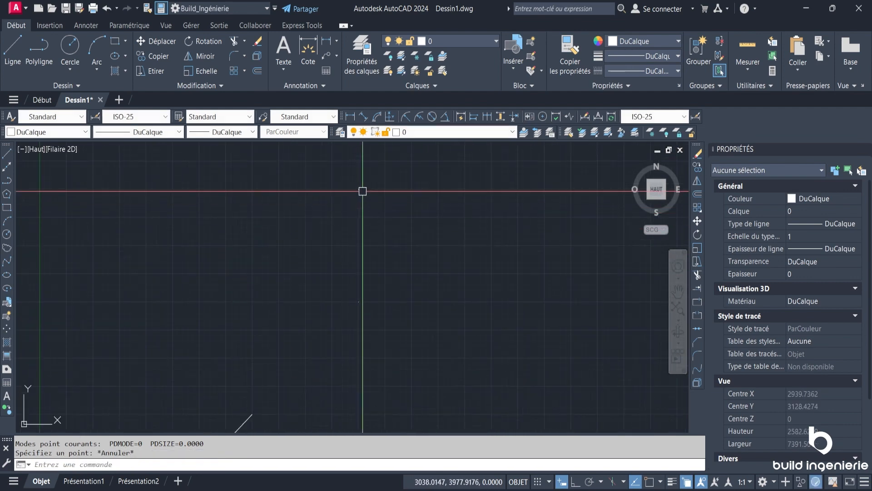
Start the Line command, turn on object snap, and enable all object snap modes
left_click(9, 61)
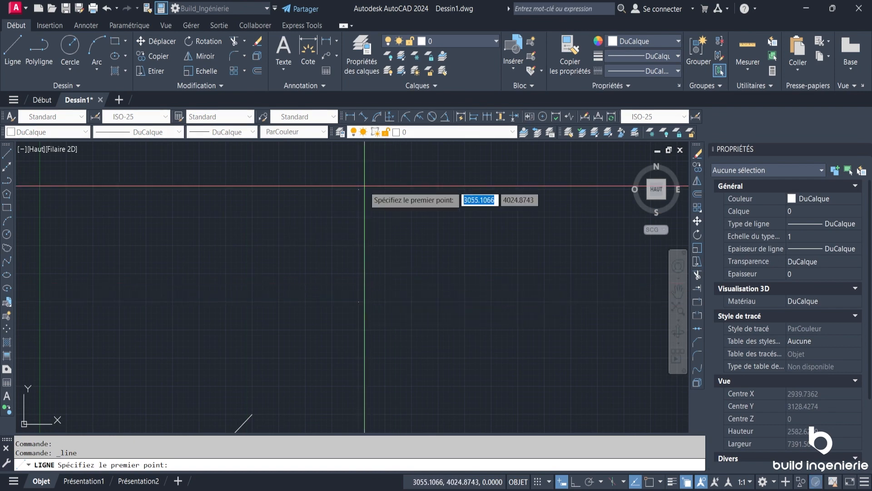
key("F3")
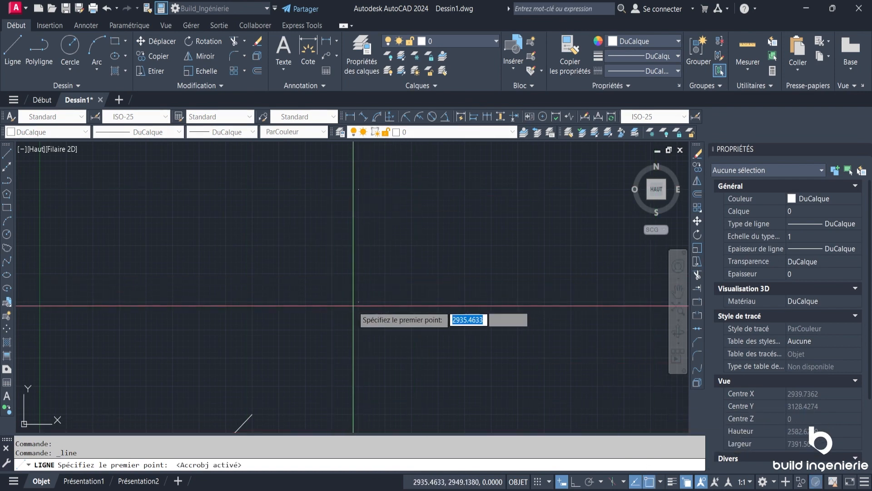
right_click(650, 481)
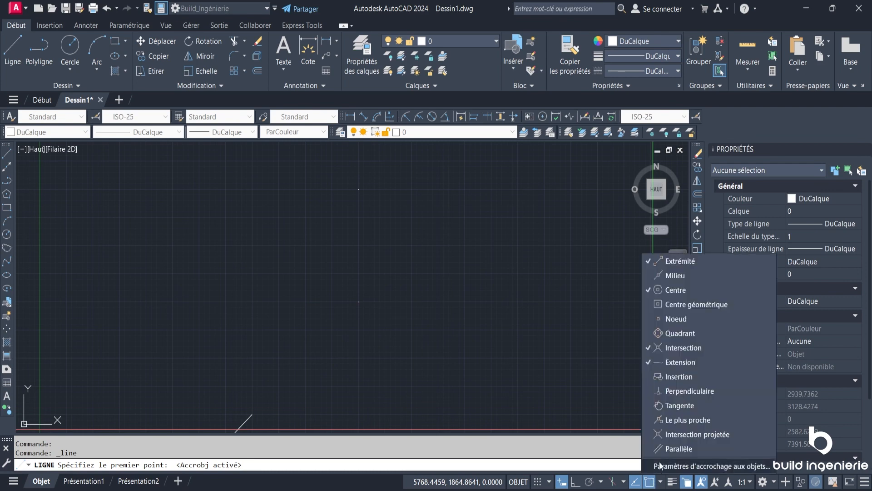
left_click(660, 466)
left_click(540, 195)
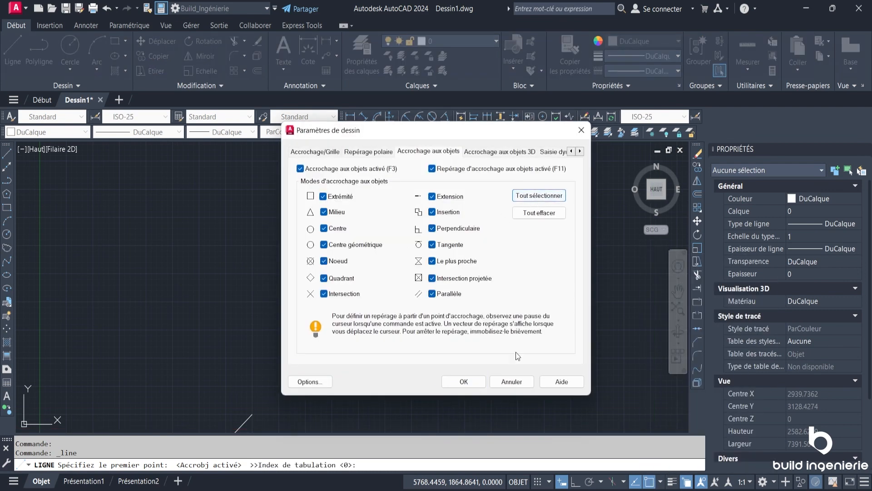
left_click(463, 381)
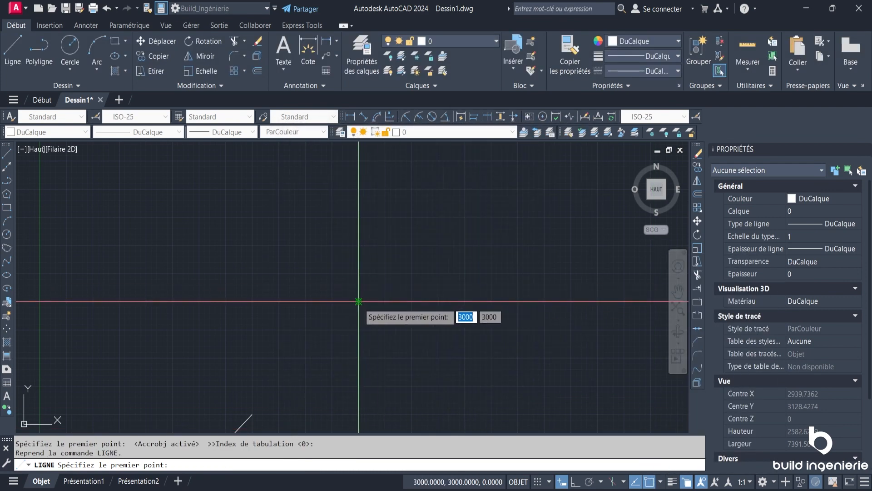
Draw a vertical line by snapping from the lower point object to the upper one
left_click(359, 301)
left_click(358, 189)
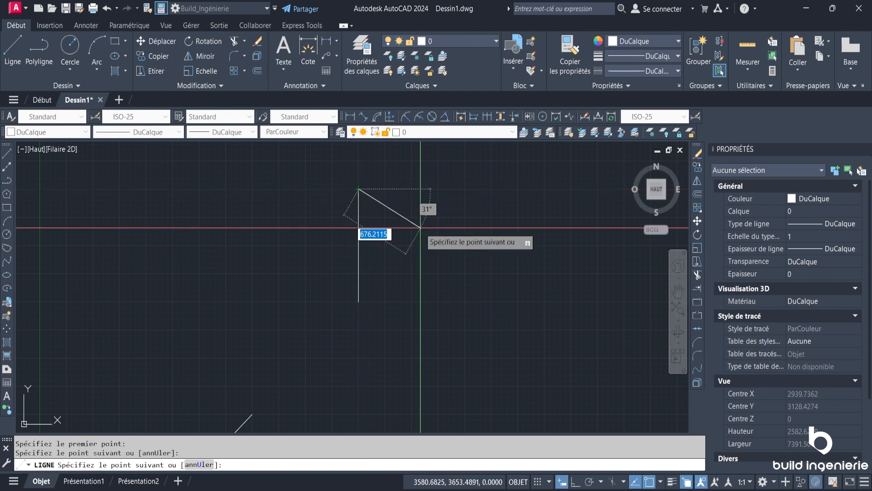
key("Escape")
Select the vertical line, check its start and end coordinates in its geometry properties, and deselect it
left_click(420, 227)
left_click(340, 243)
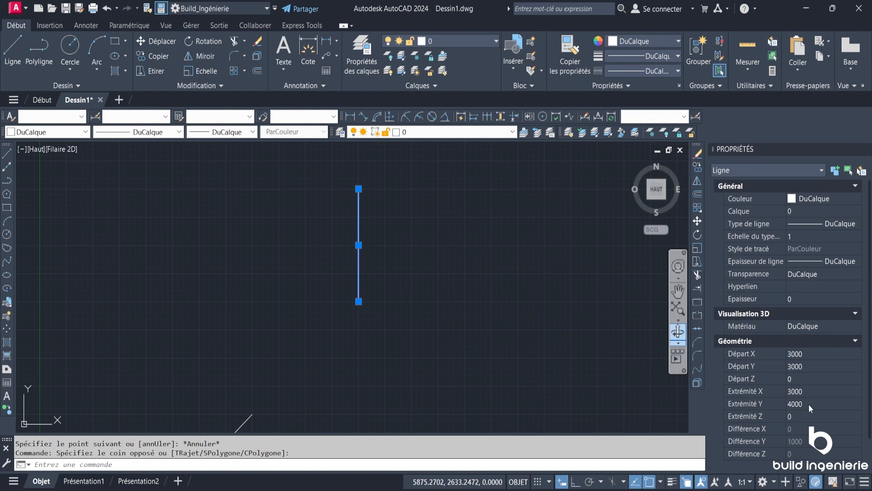
key("Escape")
Start a line from a freely picked point beside the diagonal line and set its length to 10
scroll(474, 284, "down", 4)
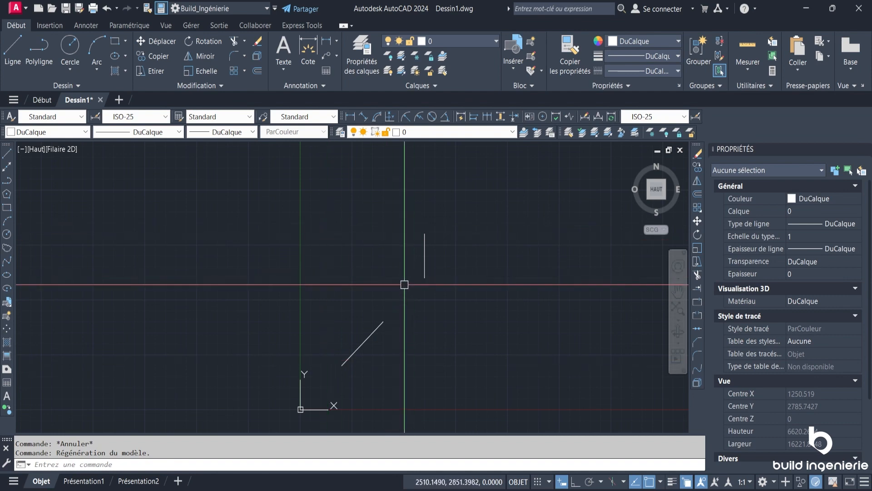
middle_click_drag(462, 302, 422, 303)
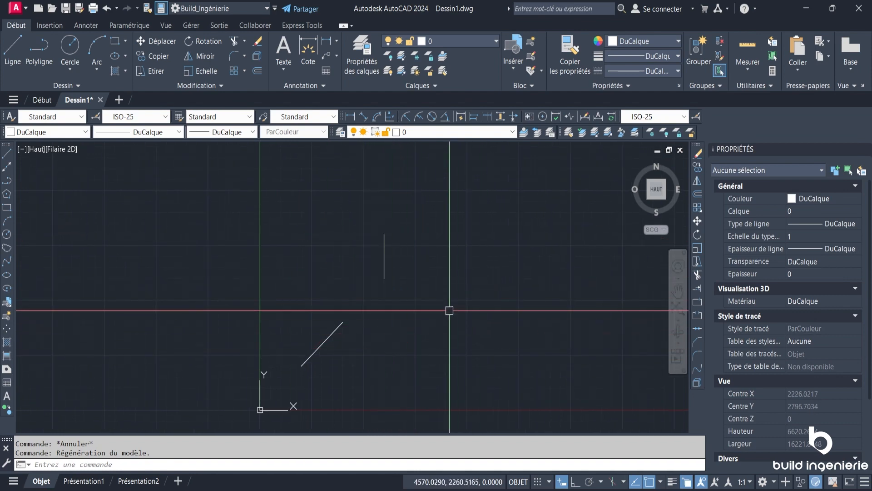
left_click(12, 50)
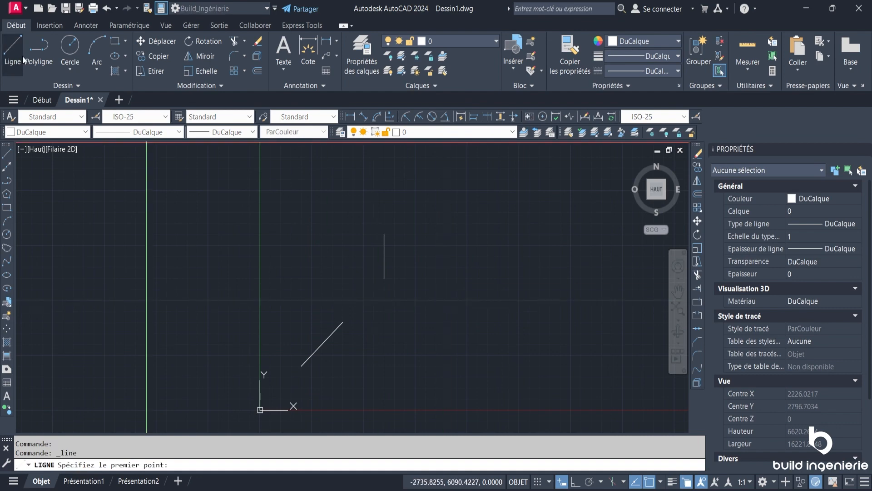
left_click(433, 350)
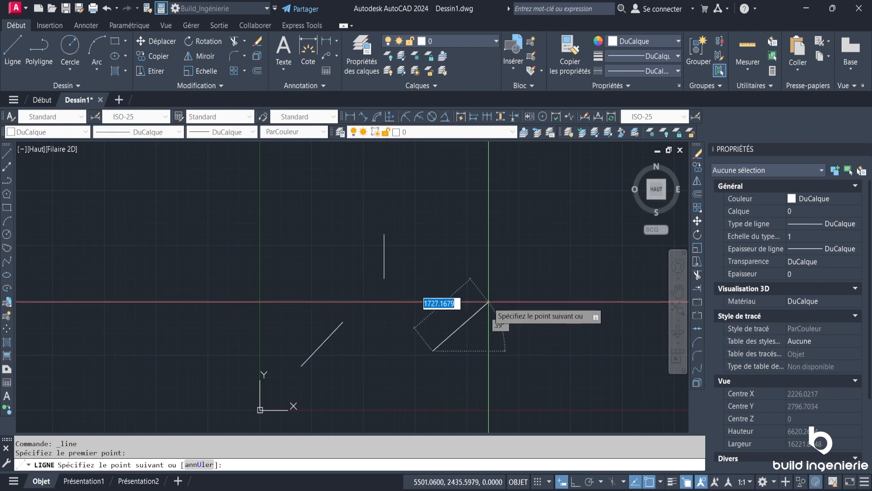
scroll(481, 302, "up", 2)
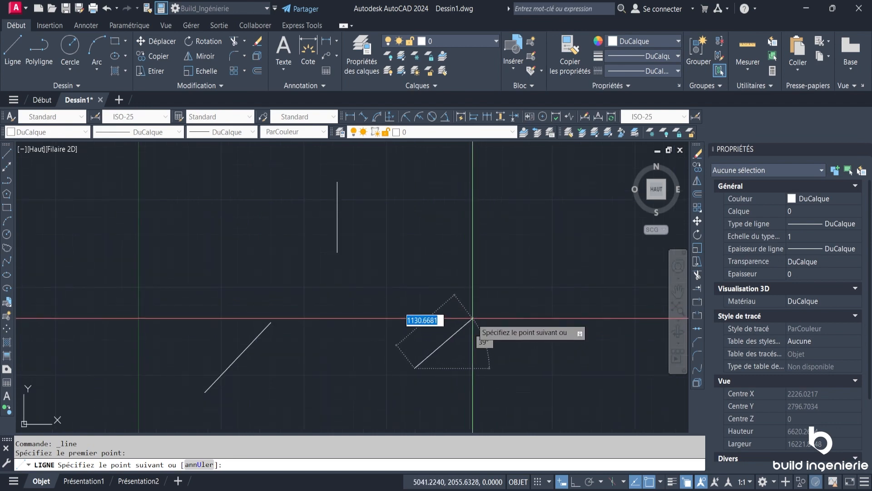
type("1")
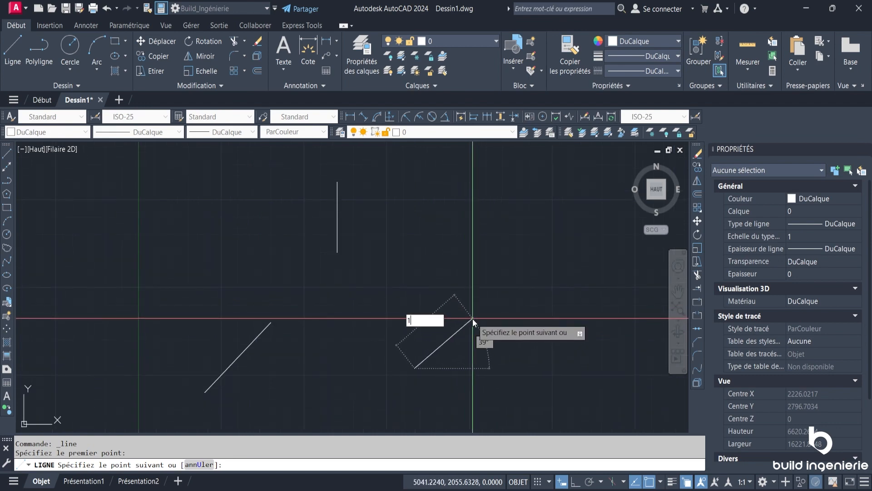
type("0")
key("Tab")
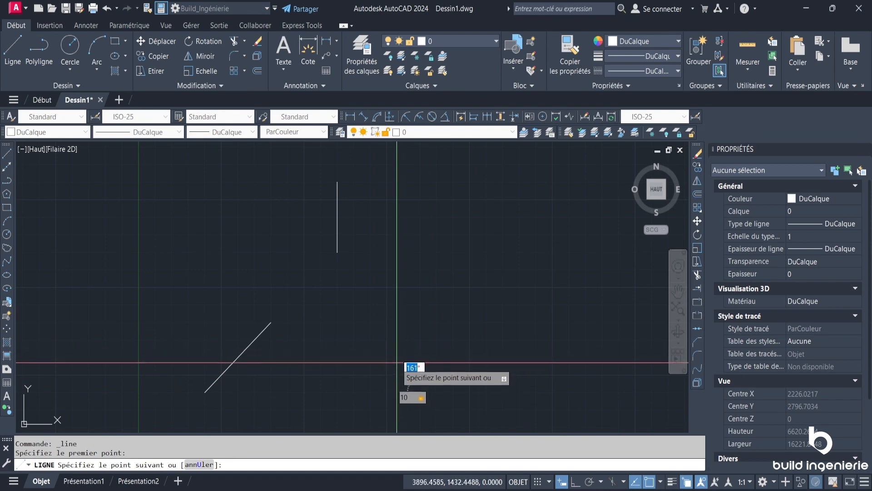
Set the line's angle to 45° and end the Line command after this segment
middle_click_drag(423, 352, 468, 292)
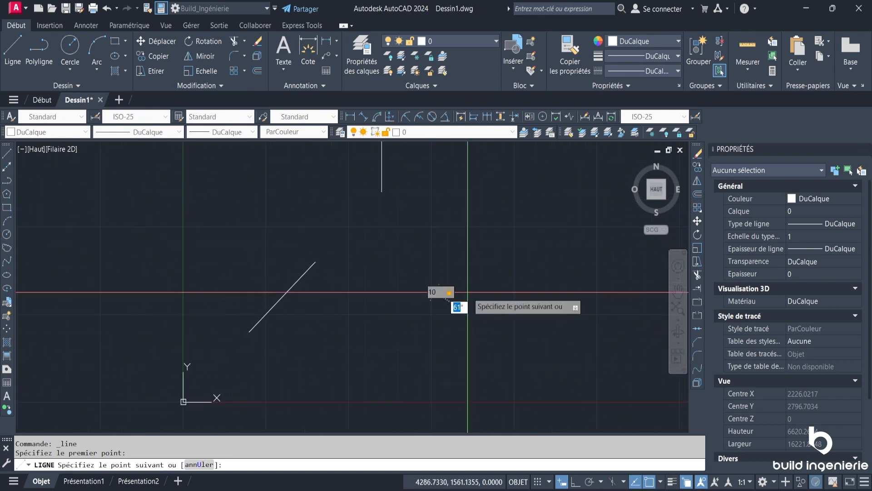
scroll(467, 292, "up", 2)
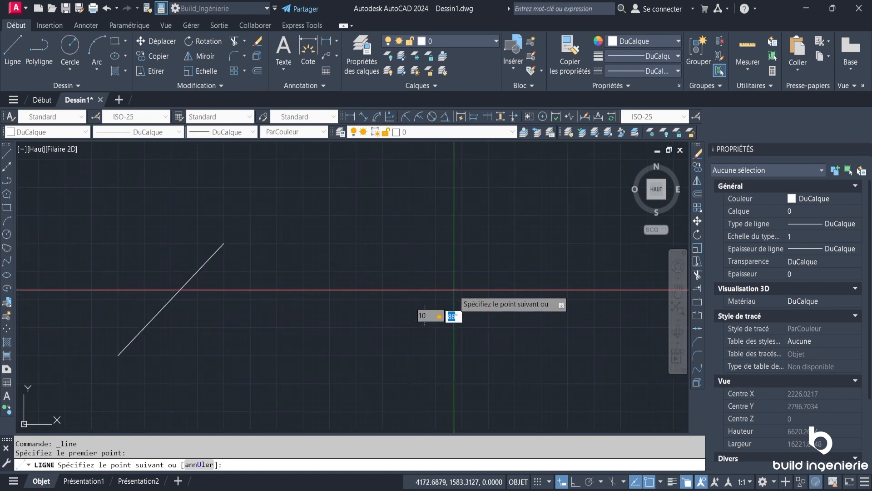
scroll(501, 320, "down", 4)
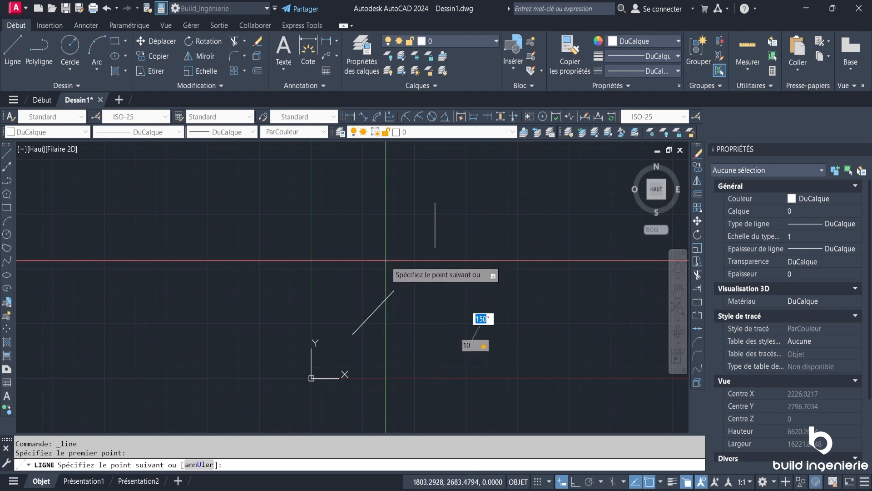
scroll(429, 278, "up", 2)
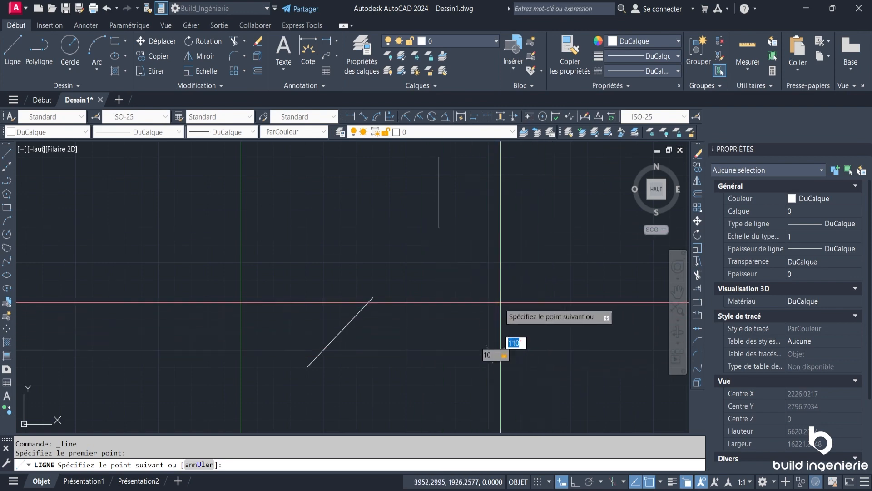
scroll(516, 354, "up", 4)
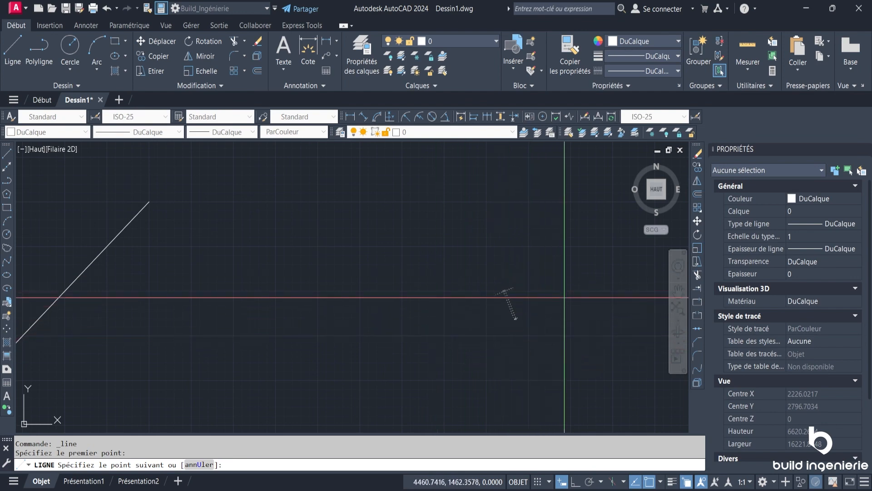
type("45")
key("Return")
key("Escape")
Select the new short line, collapse its general properties, check its length and angle in the geometry properties, and deselect it
scroll(537, 297, "up", 15)
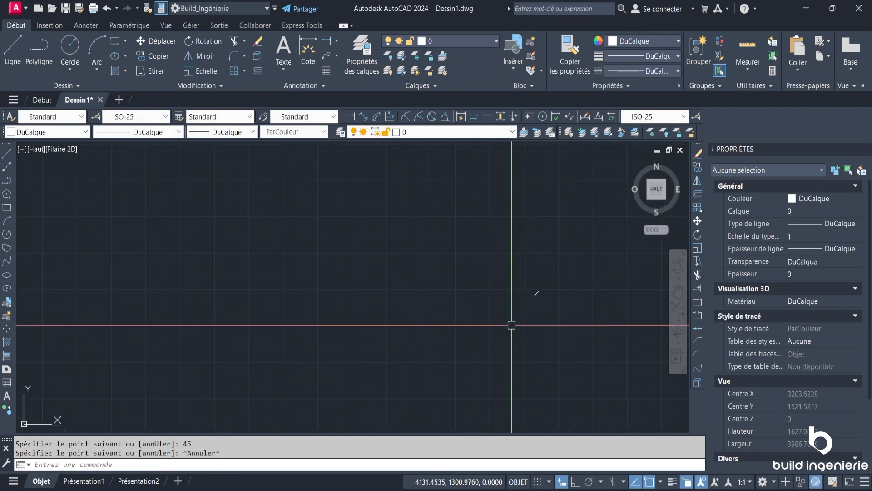
scroll(541, 285, "up", 5)
left_click(541, 285)
left_click(528, 275)
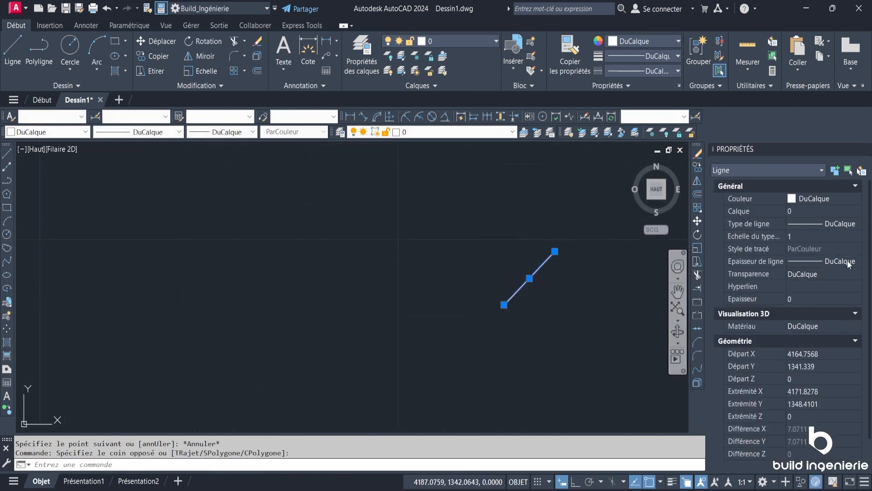
left_click(857, 186)
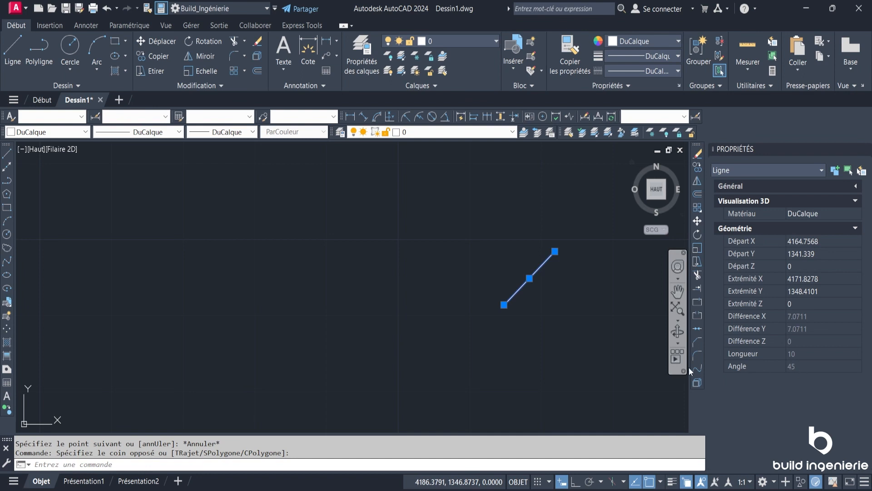
scroll(321, 360, "down", 4)
scroll(321, 339, "up", 4)
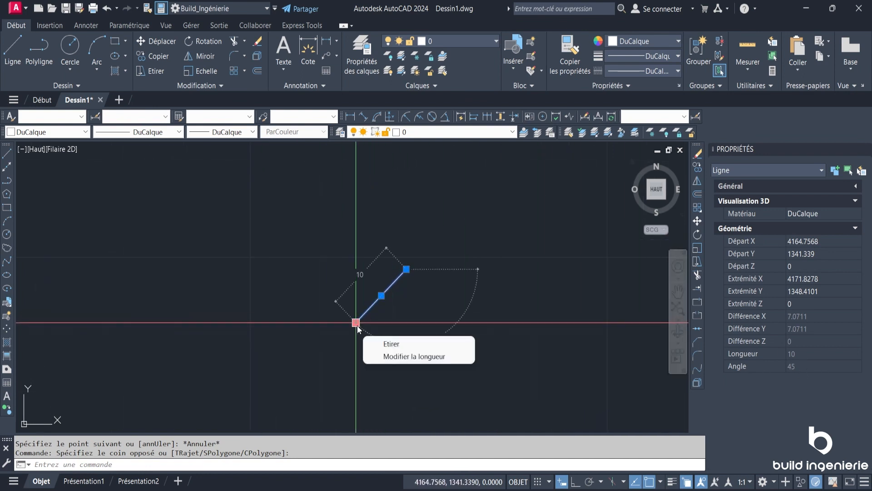
scroll(443, 327, "down", 4)
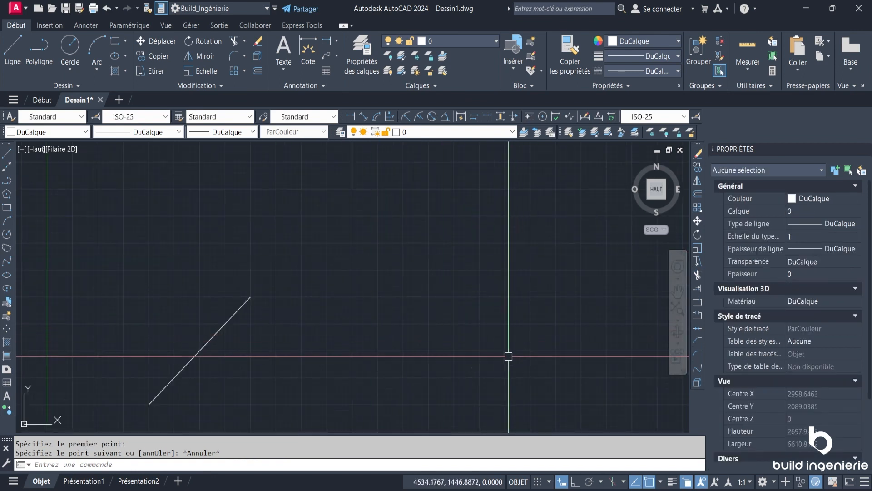
Draw a line from a freely picked point with the angle locked by <45 and a length of 450, ending the command
scroll(481, 380, "up", 5)
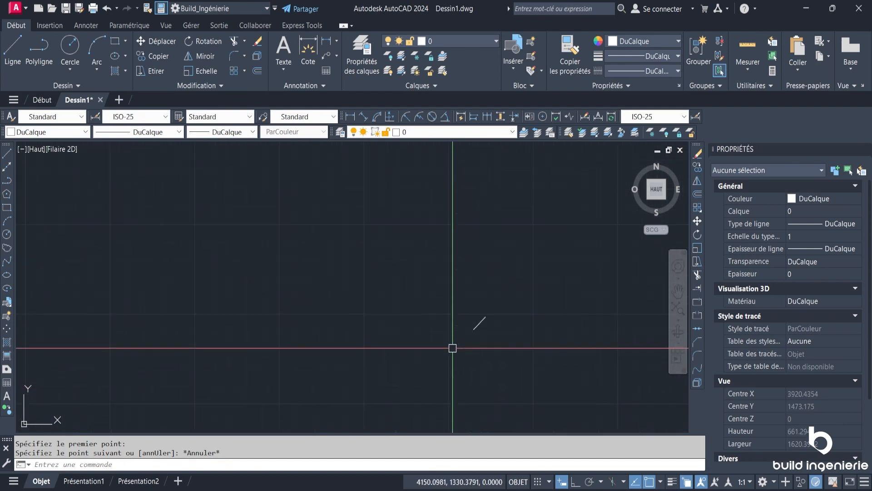
scroll(499, 320, "up", 10)
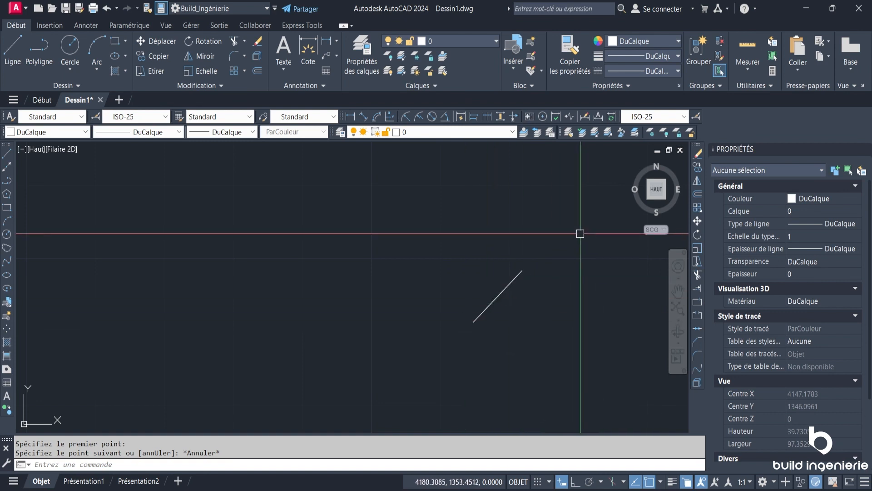
scroll(503, 356, "down", 3)
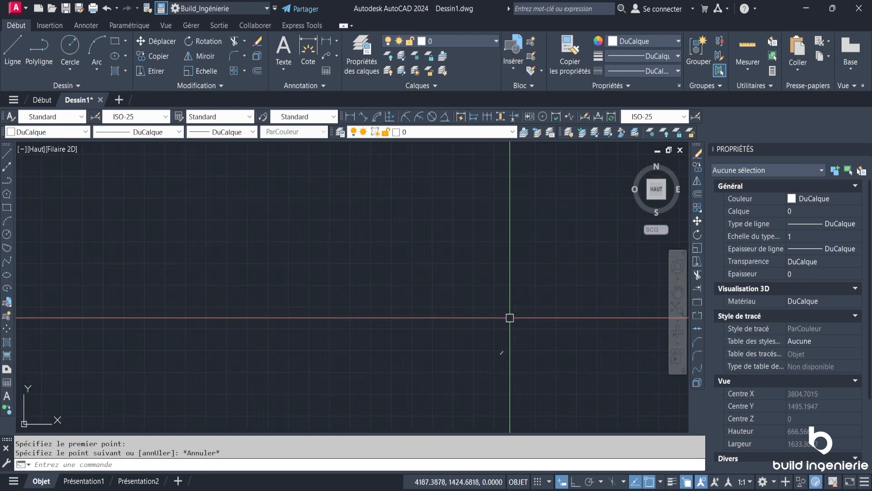
scroll(505, 349, "down", 4)
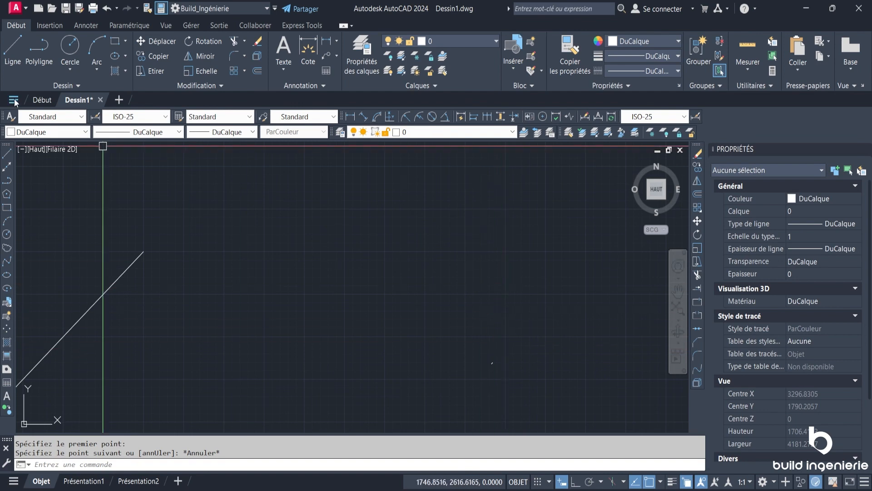
left_click(11, 53)
left_click(379, 278)
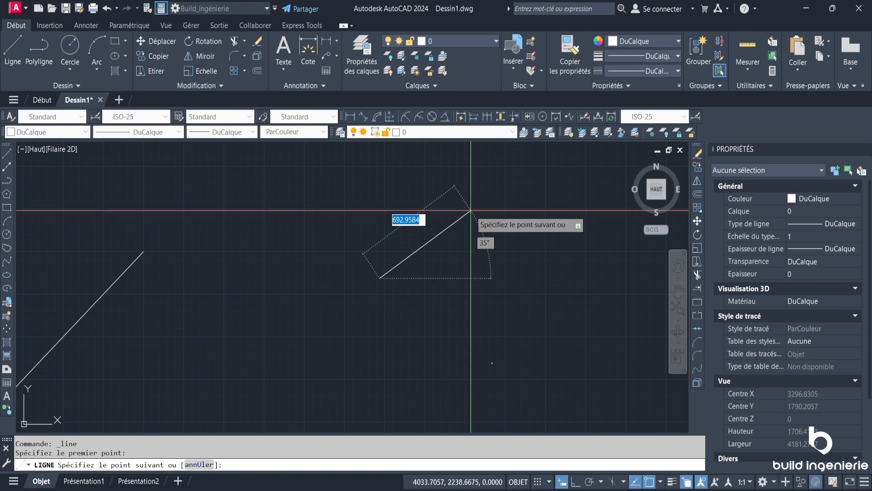
type("<45")
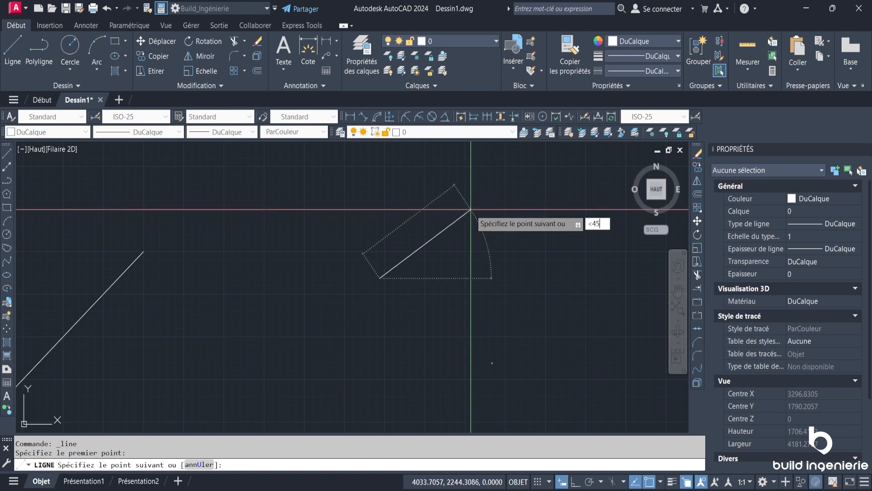
key("Return")
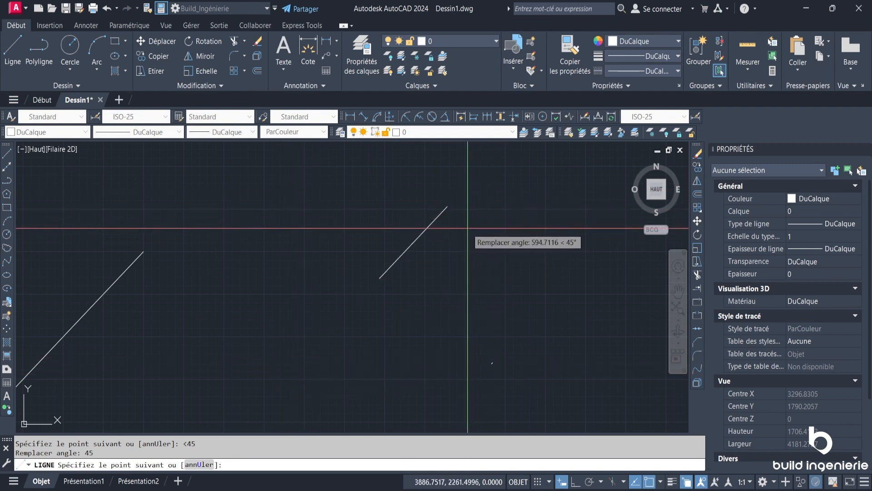
scroll(431, 308, "down", 2)
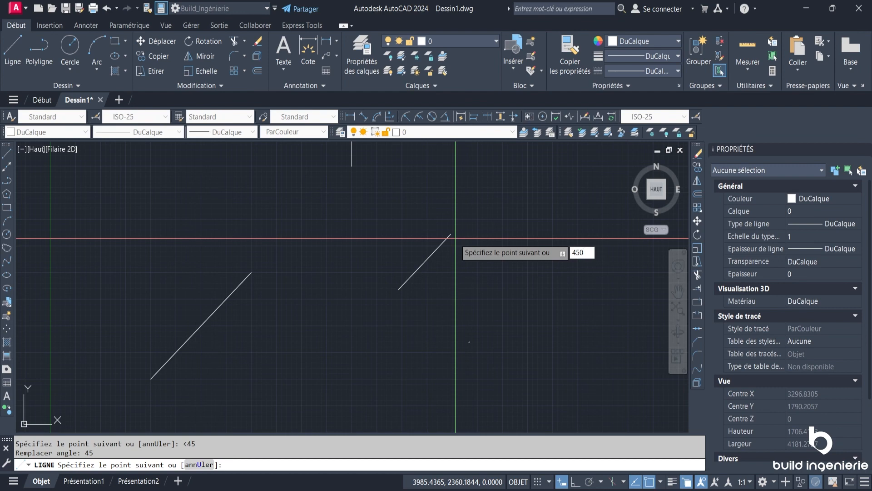
key("Escape")
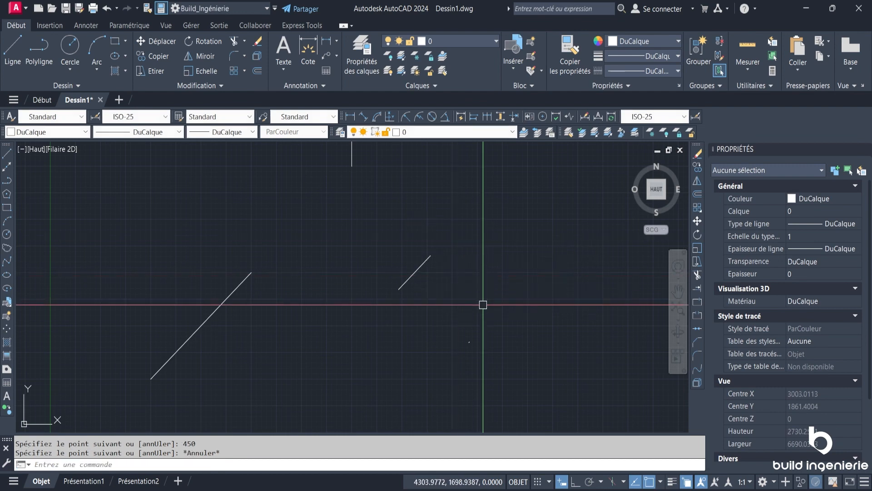
Select the line drawn with the locked angle, check its length and angle in the geometry properties, and deselect it
left_click(434, 272)
left_click(417, 263)
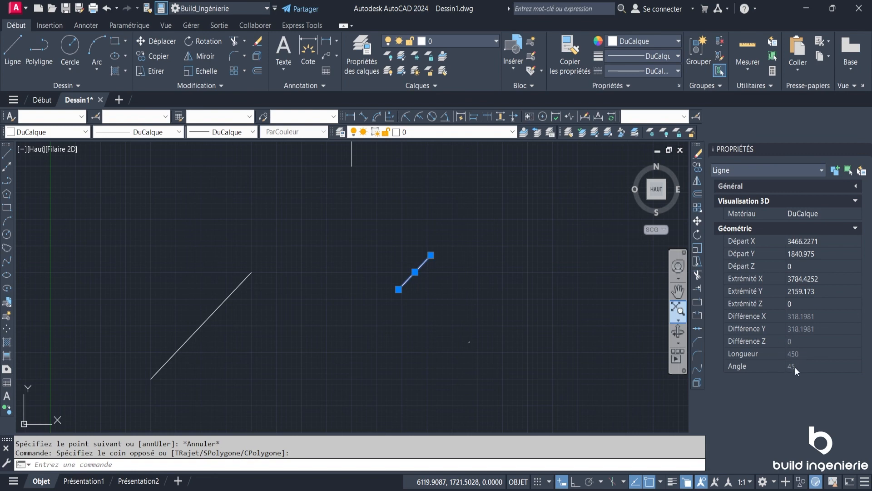
key("Escape")
Start a new line with its first point at the coordinates 5000,5000
scroll(582, 350, "down", 3)
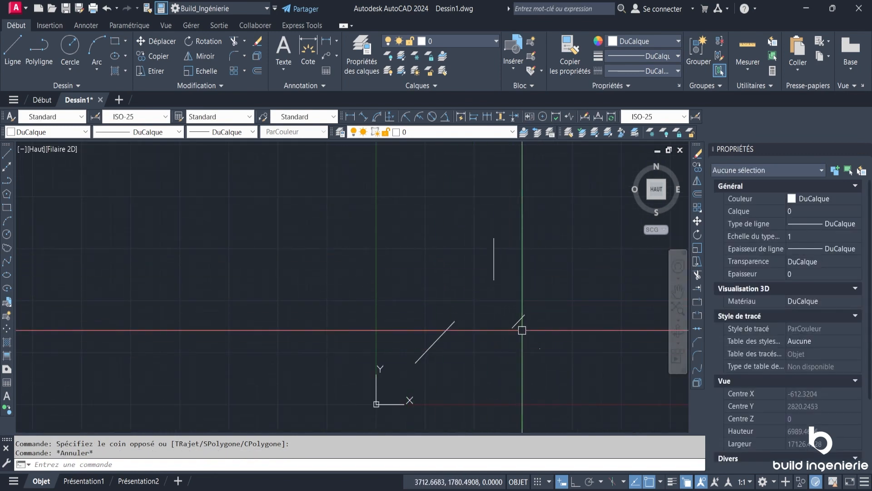
scroll(522, 330, "up", 2)
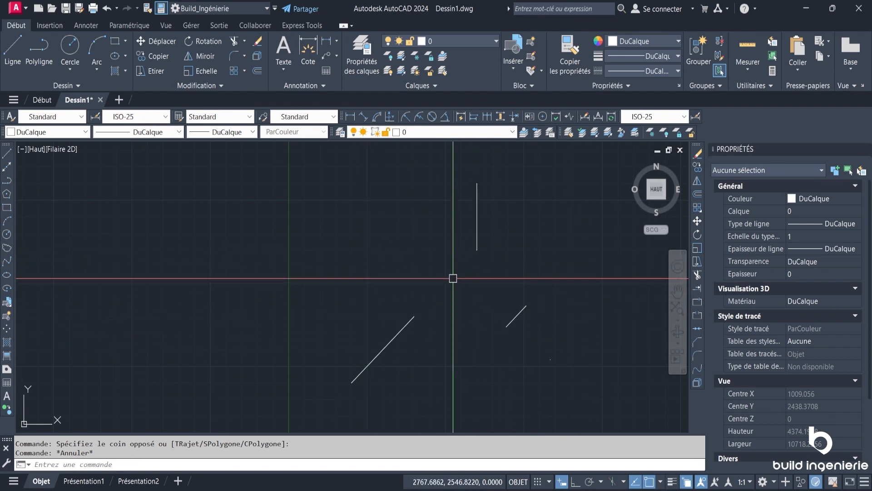
left_click(6, 64)
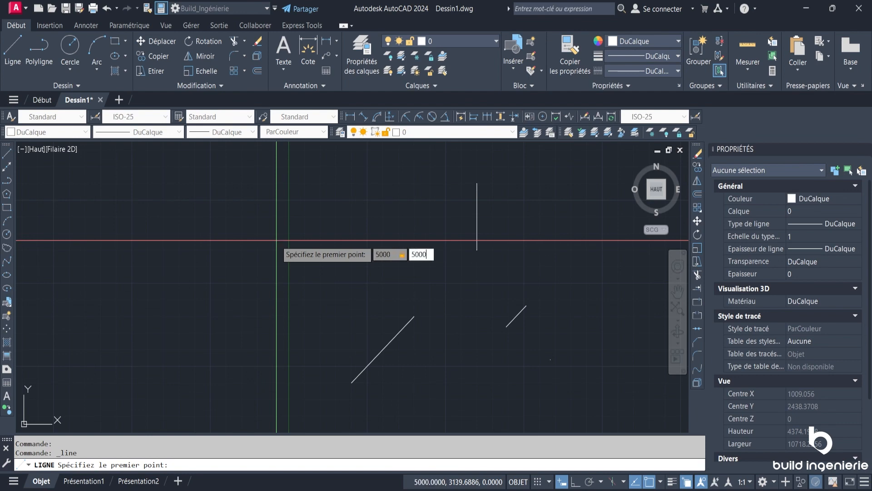
key("Return")
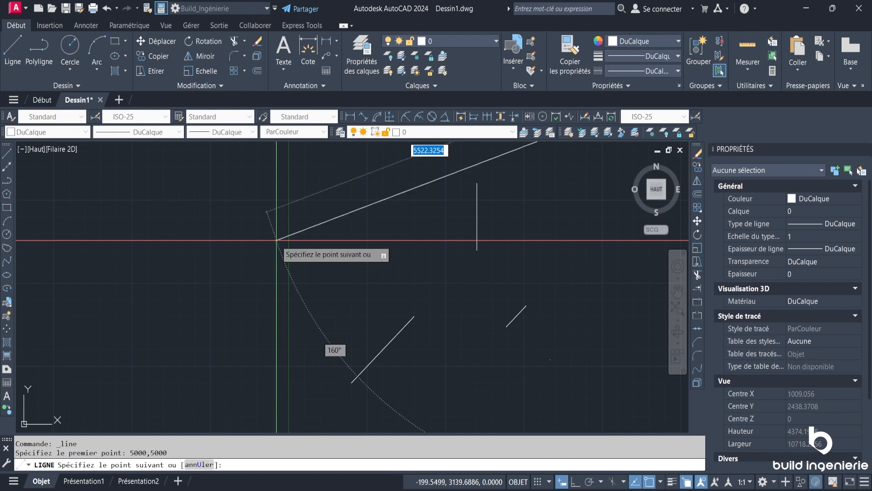
Lock the line's direction with <70 and draw the segment with a length of 1000
scroll(387, 298, "down", 3)
scroll(464, 232, "up", 2)
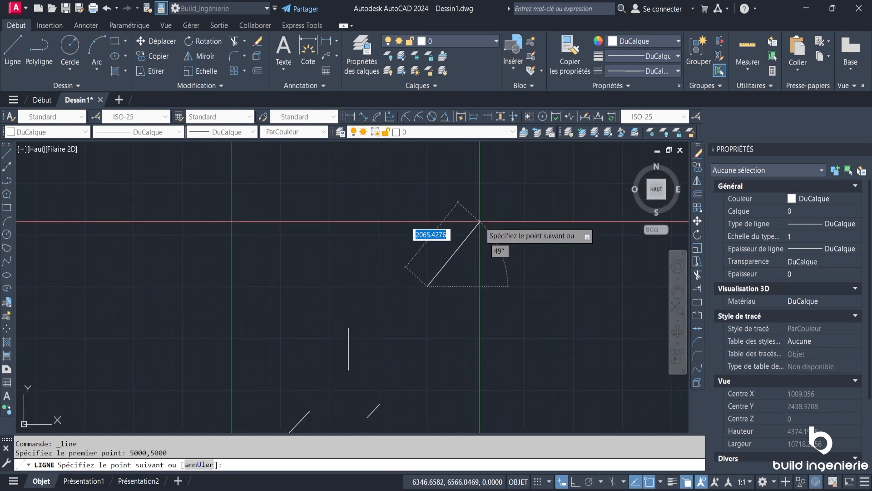
scroll(477, 236, "down", 2)
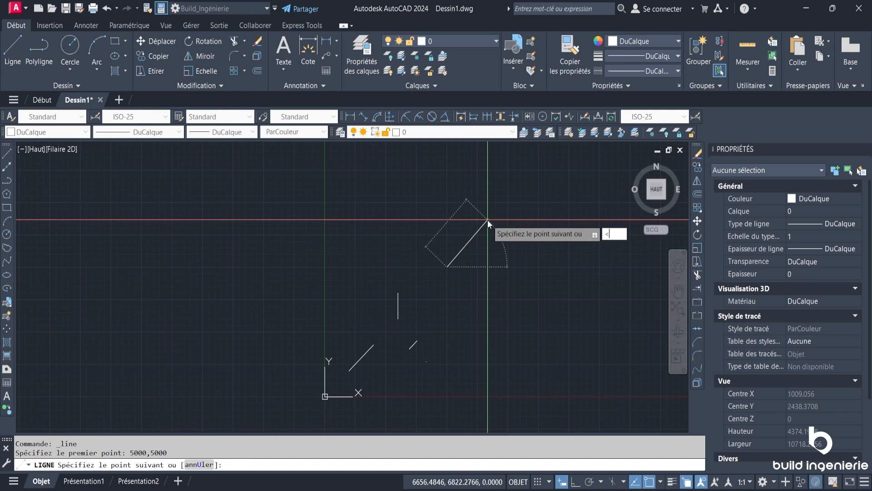
type("70")
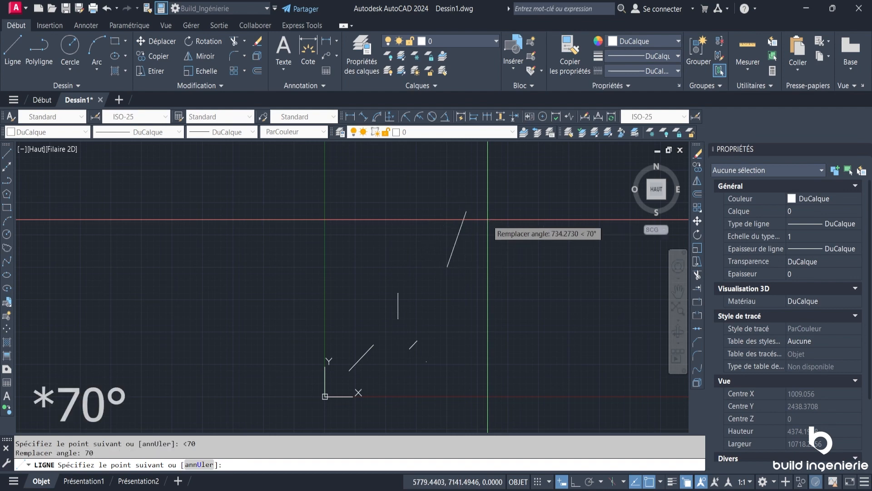
type("1000")
key("Return")
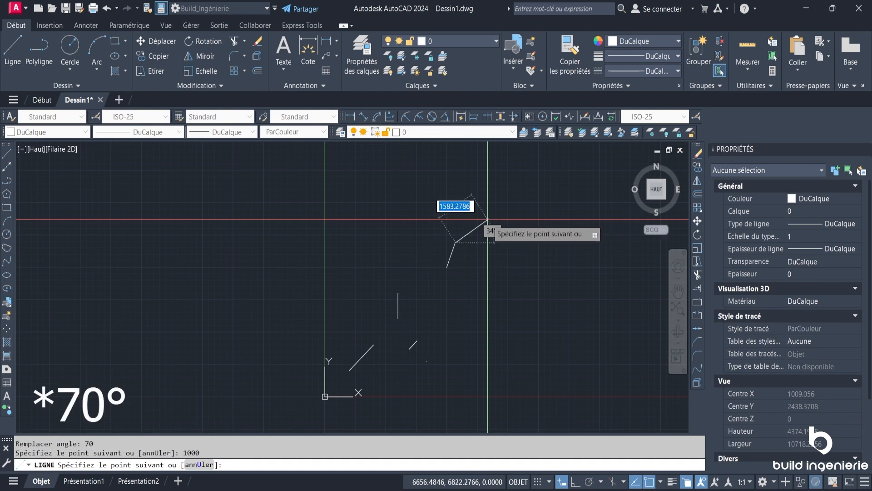
End the line command, select the new 70° line to check its coordinates, length and angle in the geometry properties, and deselect it
key("Escape")
scroll(454, 245, "up", 3)
left_click(505, 275)
left_click(438, 233)
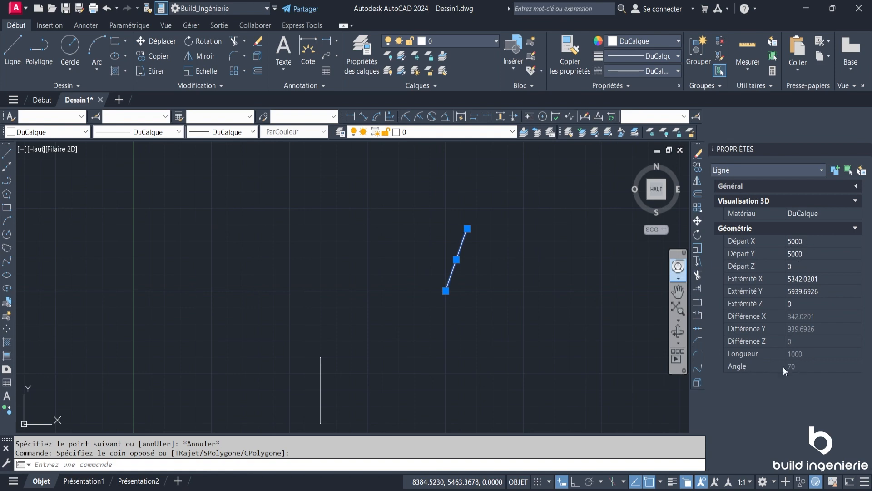
key("Escape")
Draw a line from the upper endpoint of the vertical line to the lower endpoint of the 70° line, ending the command
scroll(497, 240, "down", 4)
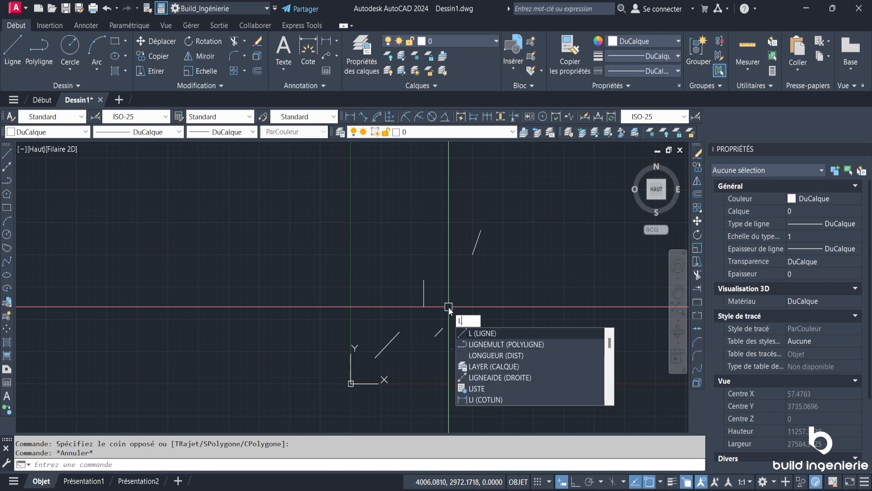
key("Return")
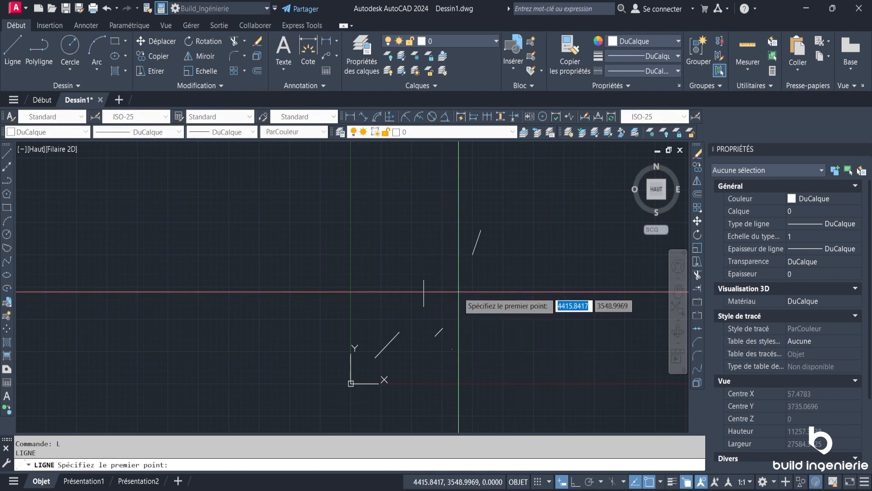
left_click(424, 279)
left_click(473, 254)
key("Escape")
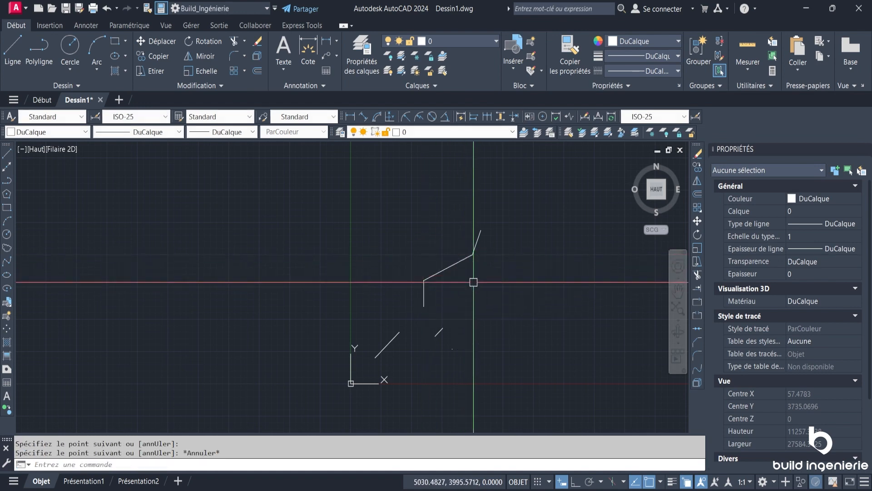
Select the line joining the vertical and 70° lines, examine its start, end, length and angle properties, and deselect it
scroll(472, 291, "up", 2)
left_click(430, 242)
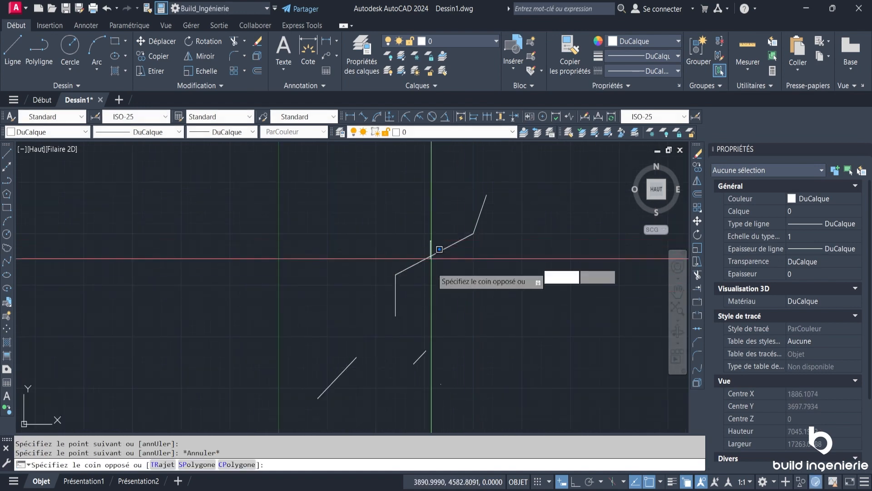
left_click(424, 281)
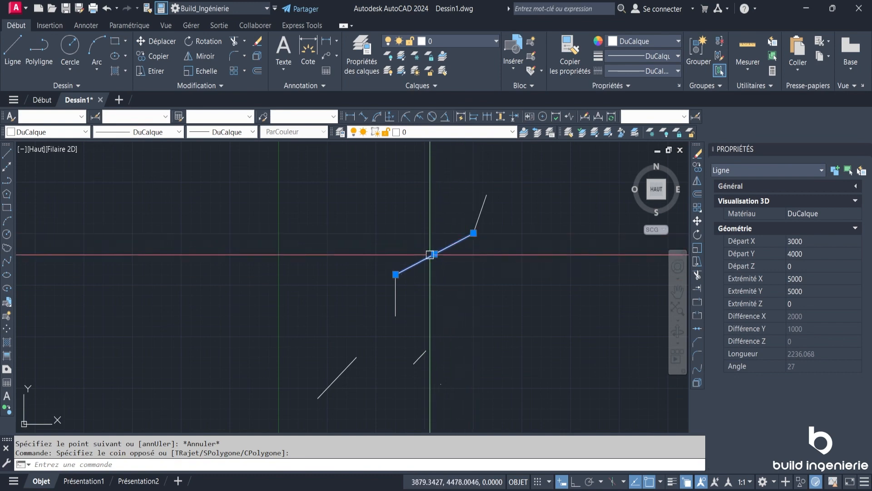
scroll(398, 267, "up", 2)
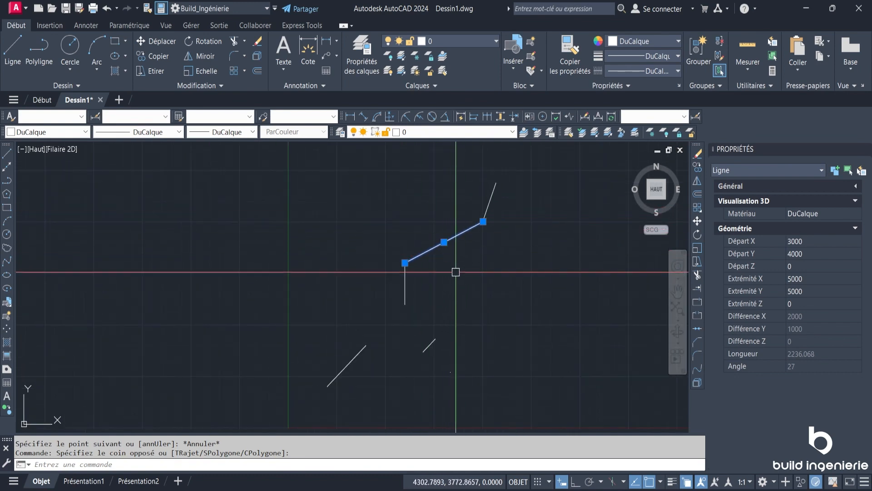
scroll(453, 269, "down", 8)
scroll(462, 265, "up", 2)
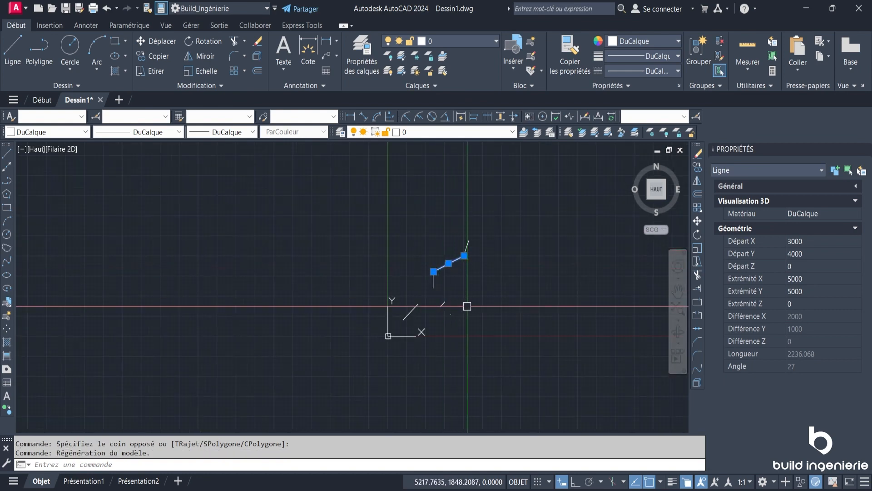
key("Escape")
Reselect the connecting line, expand its general properties to review colour, layer and linetype settings, and clear the selection
scroll(477, 181, "up", 2)
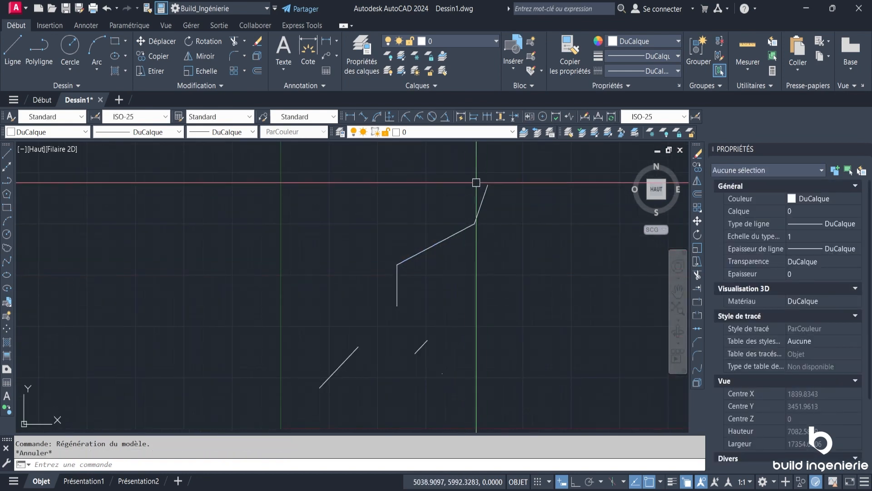
scroll(468, 267, "down", 2)
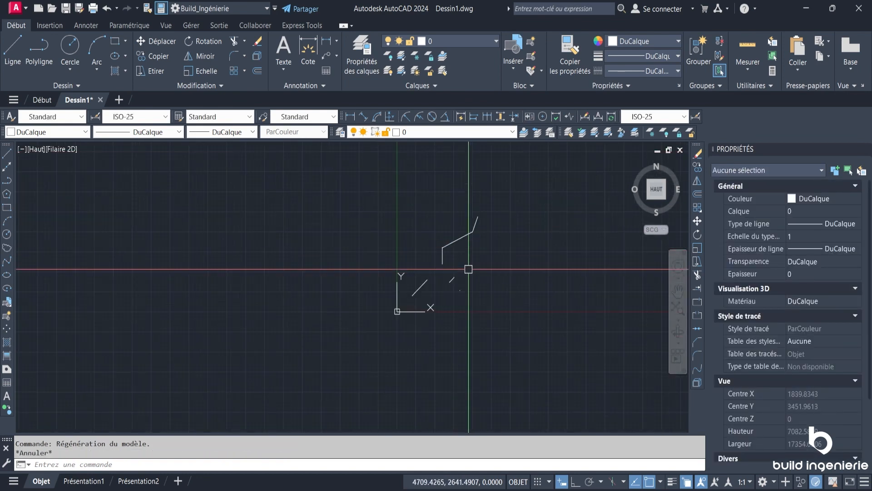
left_click(459, 240)
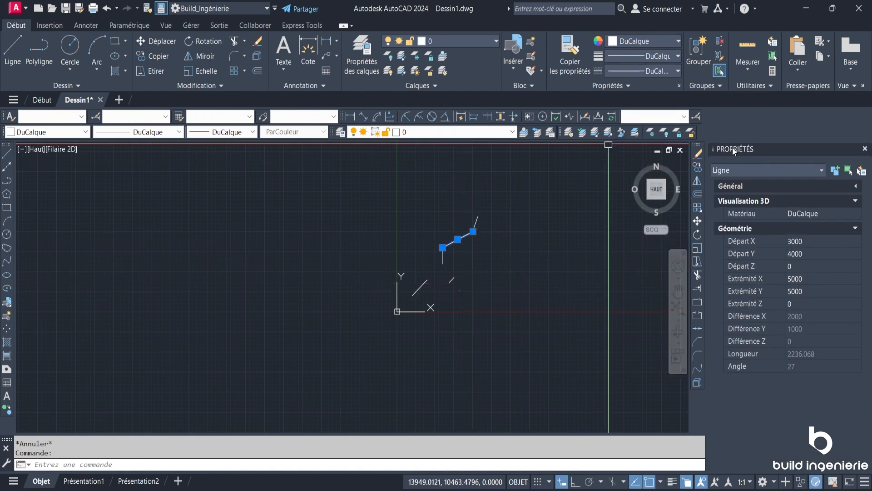
left_click(833, 189)
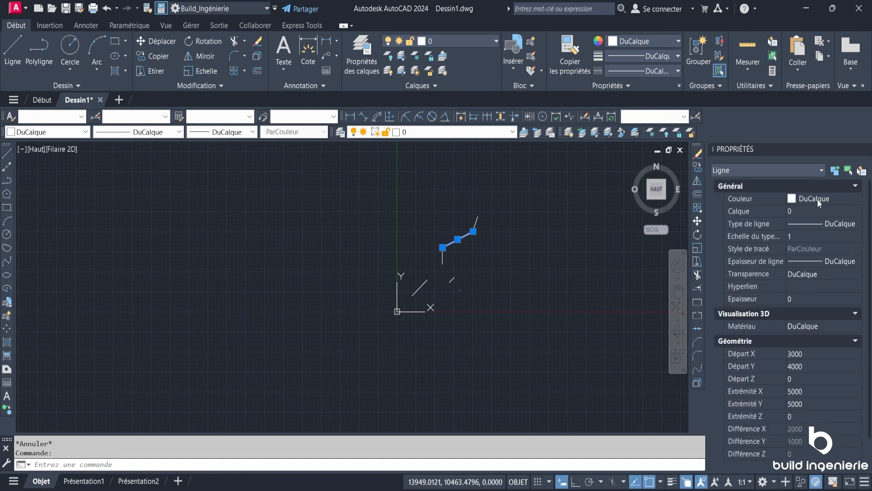
left_click(838, 200)
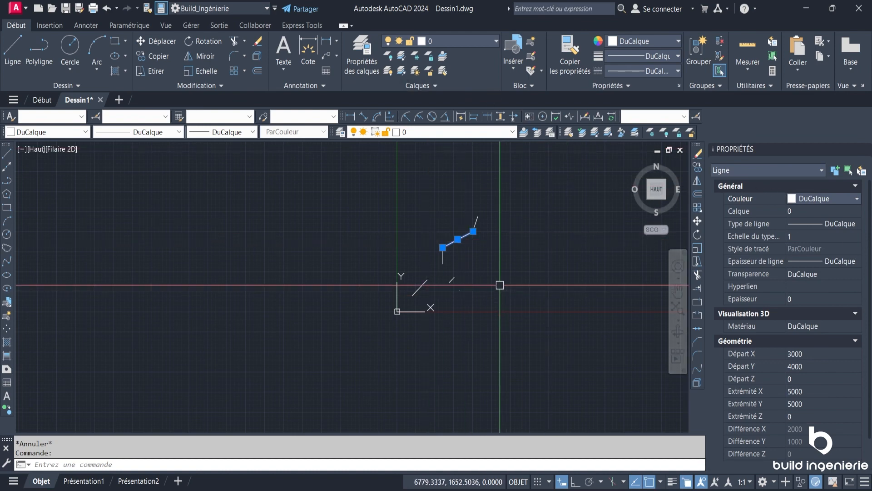
scroll(454, 266, "up", 2)
key("Escape")
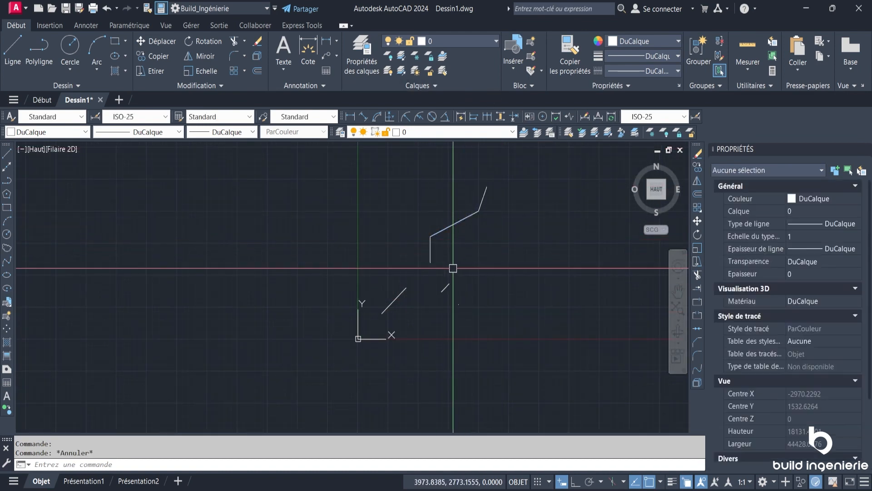